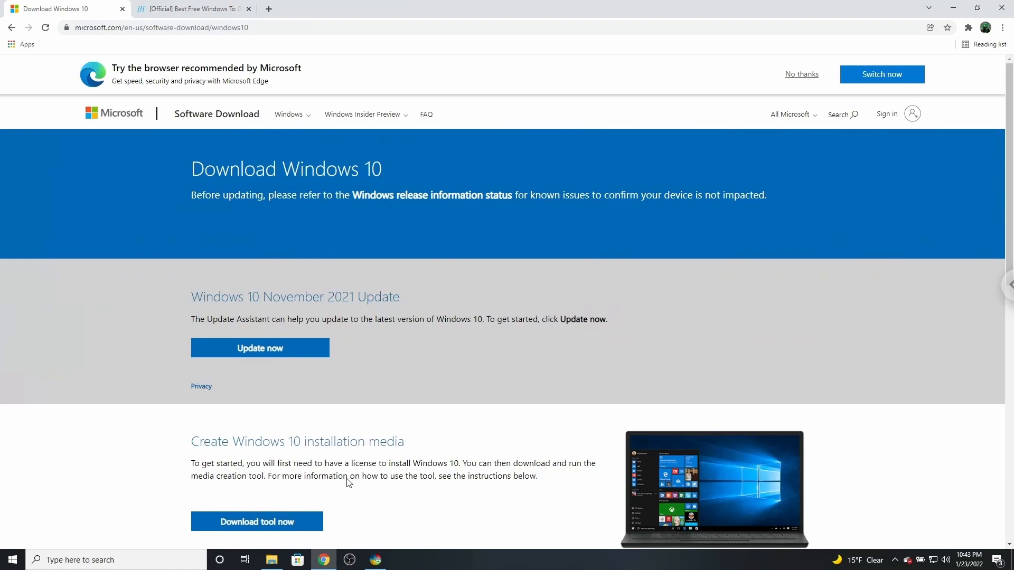
Download the Windows 10 media creation tool and run it, allowing it to make changes to the device.
left_click(290, 526)
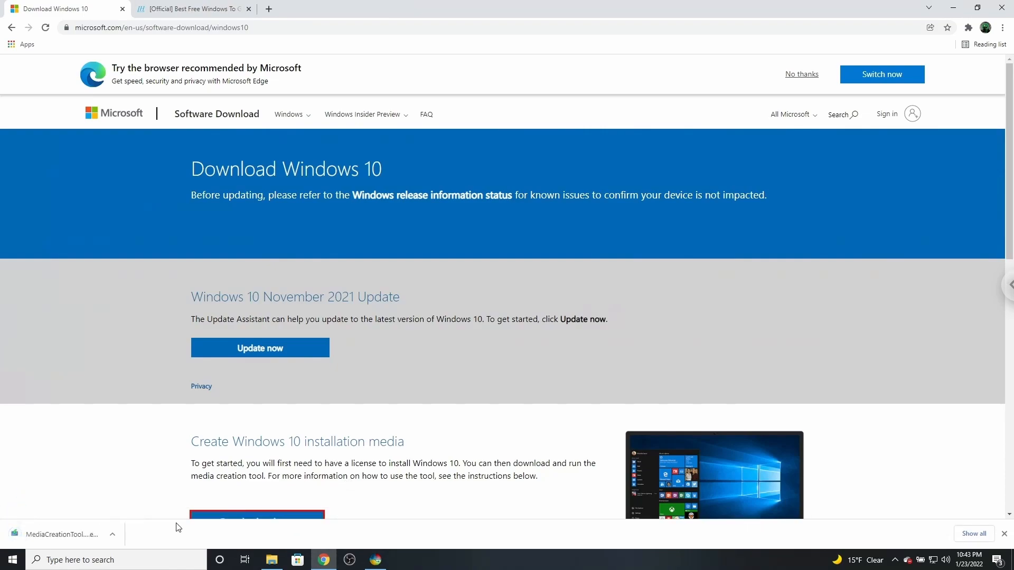
left_click(59, 534)
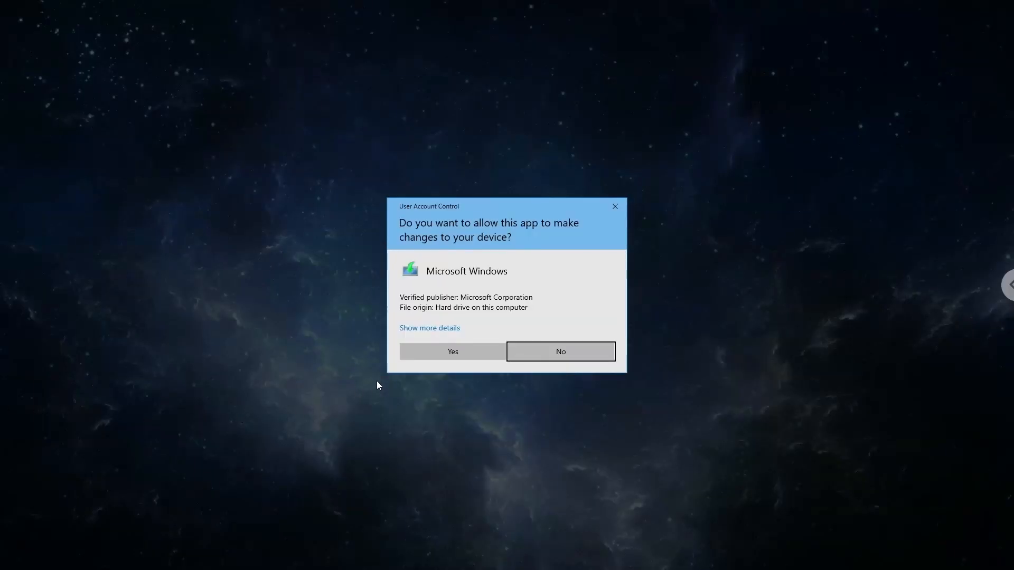
left_click(418, 352)
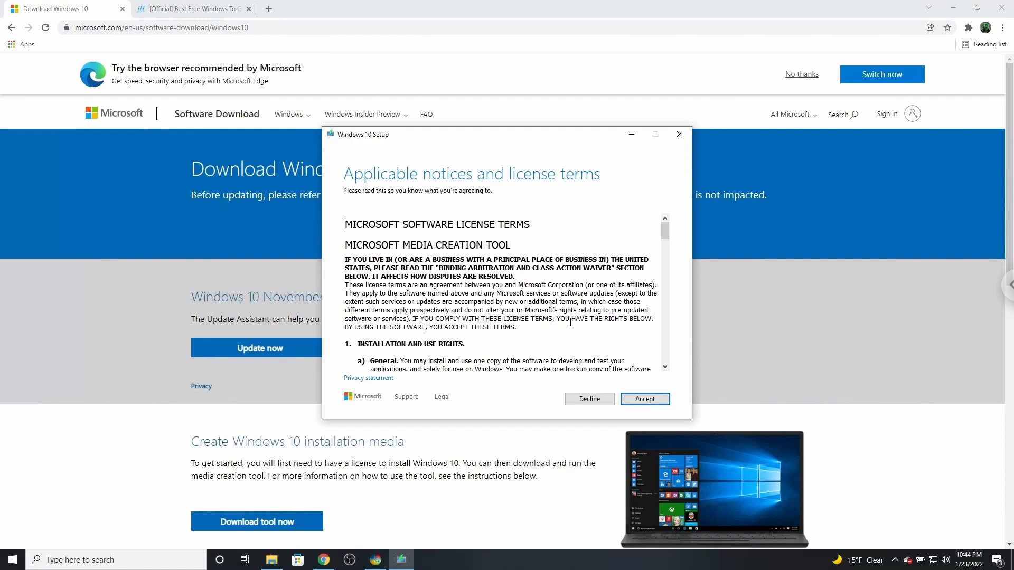
Accept the license terms and choose to create installation media for another PC, using the recommended language, edition and architecture.
scroll(570, 322, "down", 10)
left_click(640, 400)
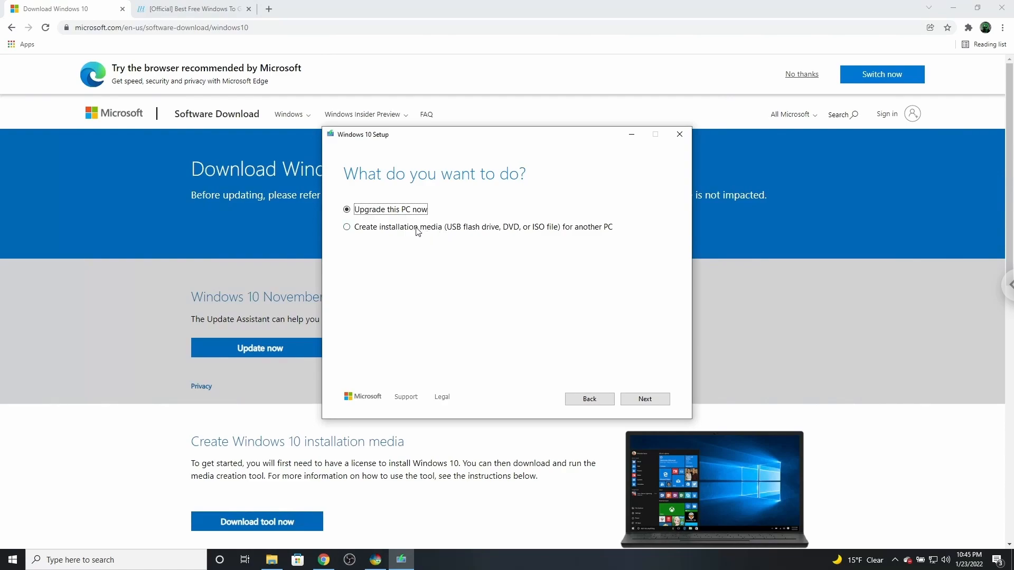
left_click(398, 234)
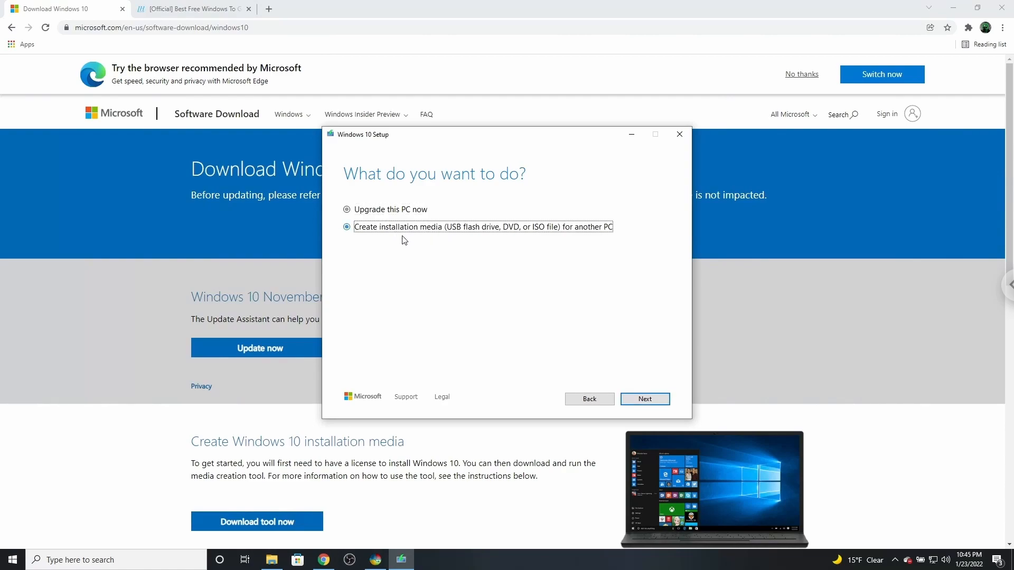
left_click(659, 403)
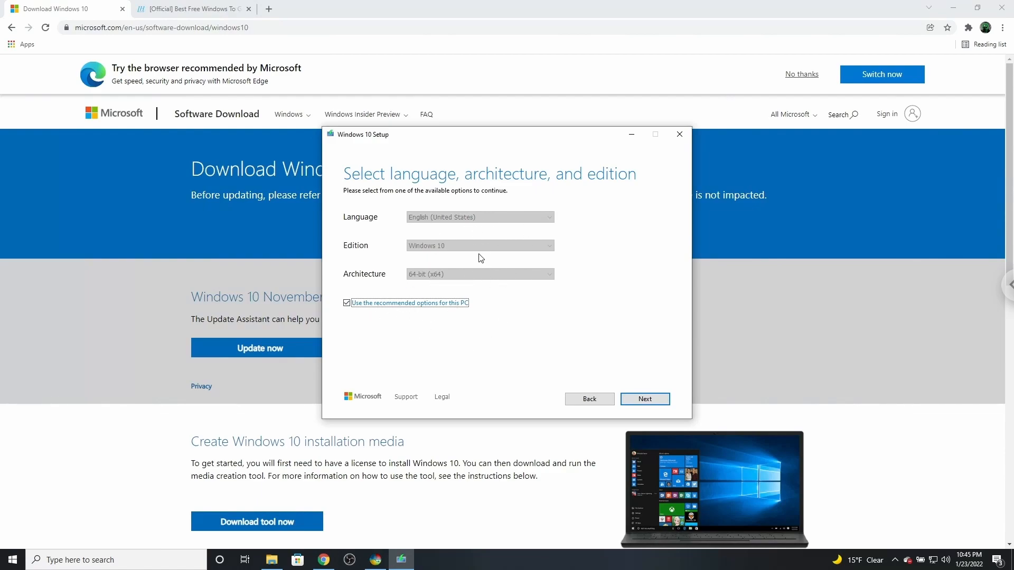
left_click(659, 404)
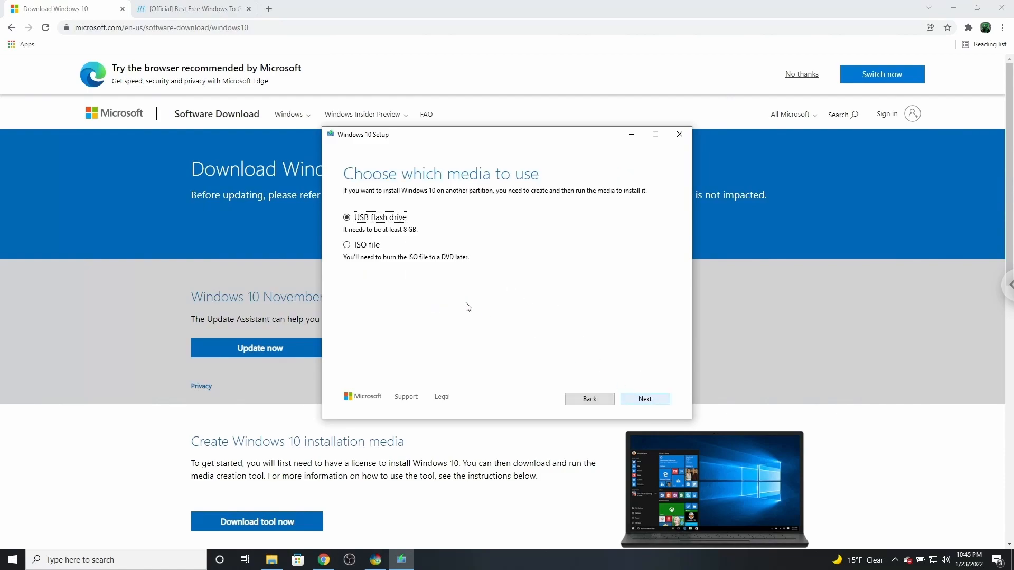
Create the installation media as an ISO file named Windows on the WinToUSB (C:) drive and finish the setup.
left_click(369, 249)
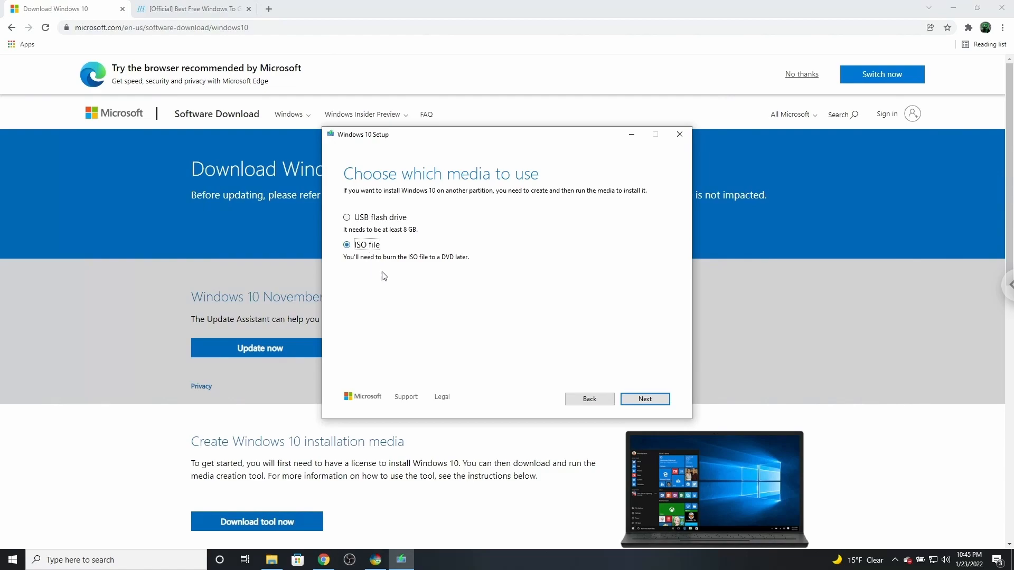
left_click(663, 400)
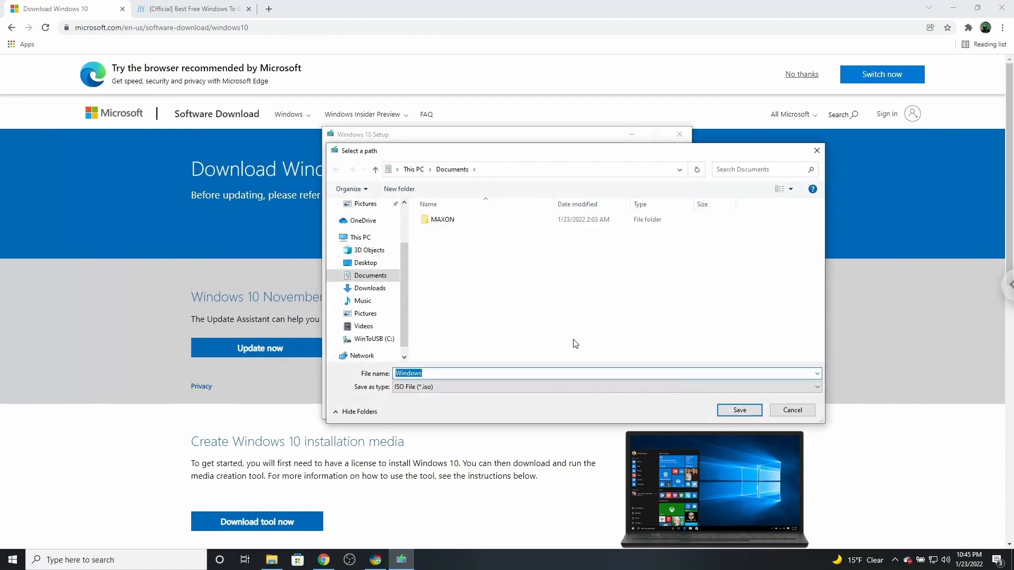
left_click(384, 340)
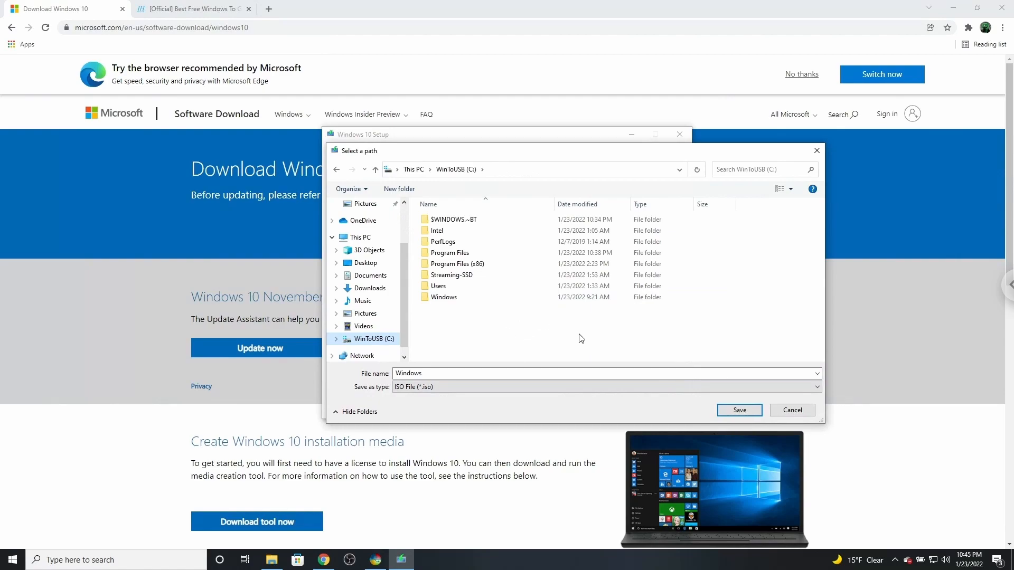
left_click(740, 411)
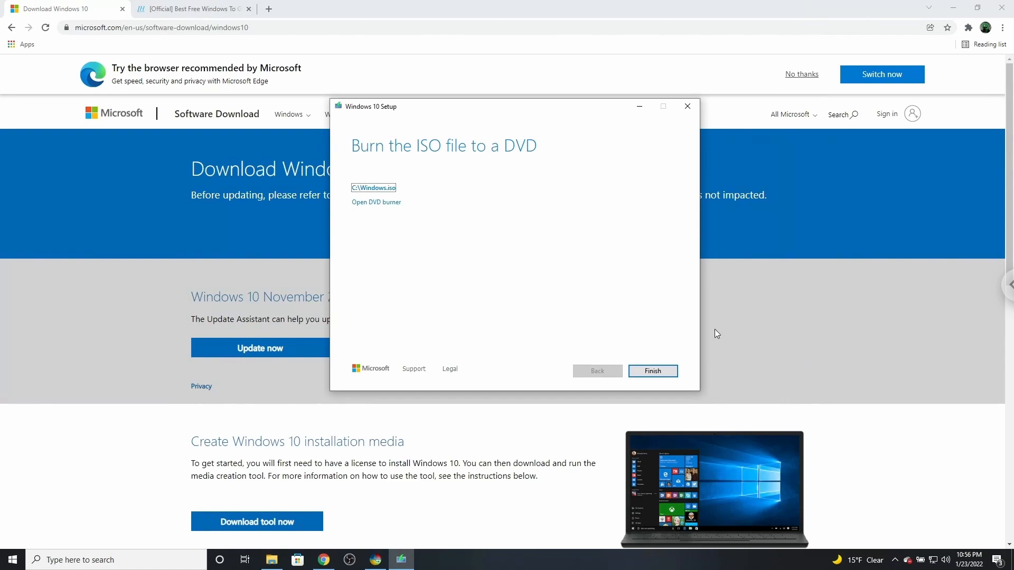
left_click(671, 372)
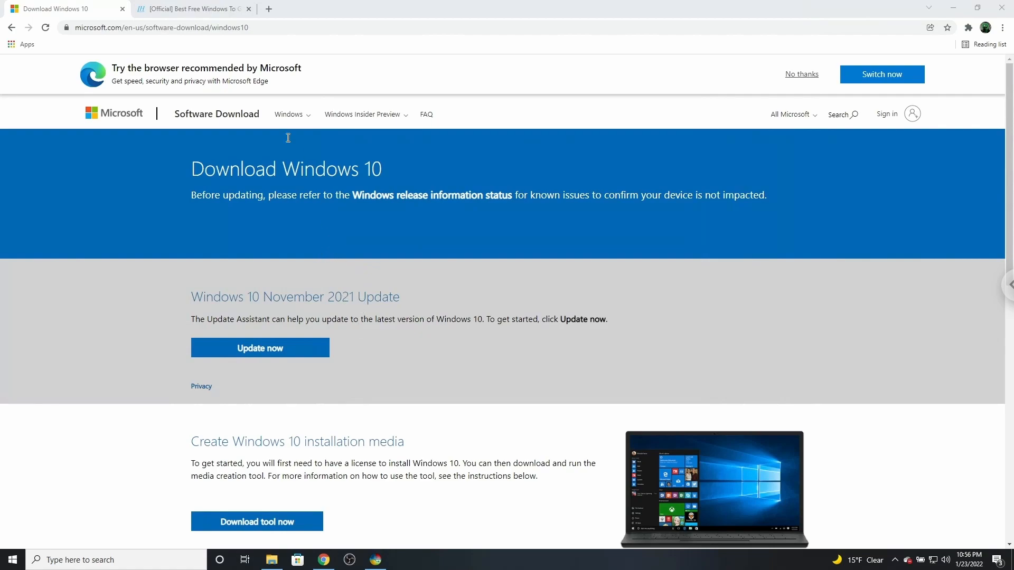
Switch to the Hasleo WinToUSB web page and find the free WinToUSB version 6.5 download.
left_click(212, 9)
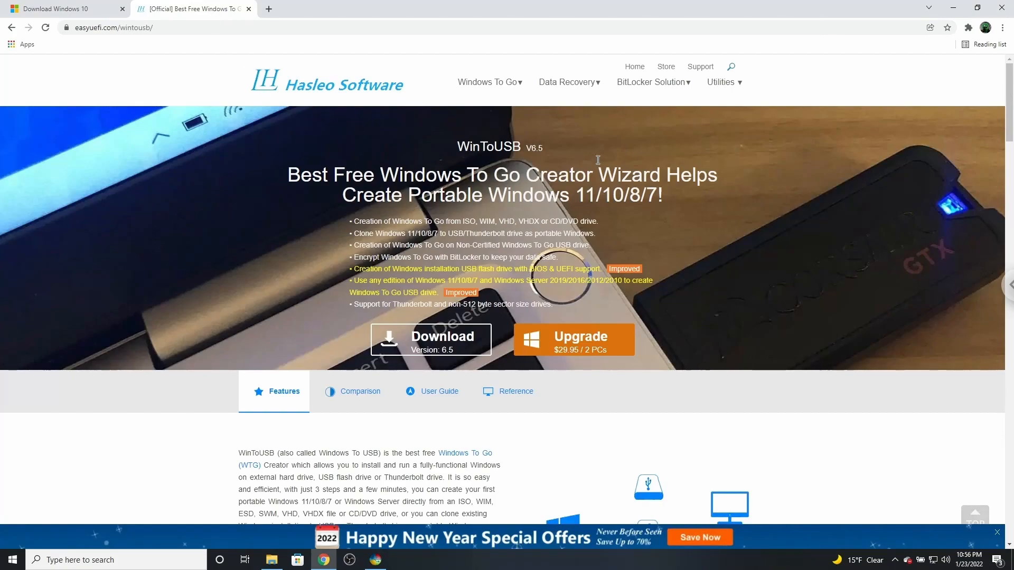
left_click_drag(457, 150, 516, 145)
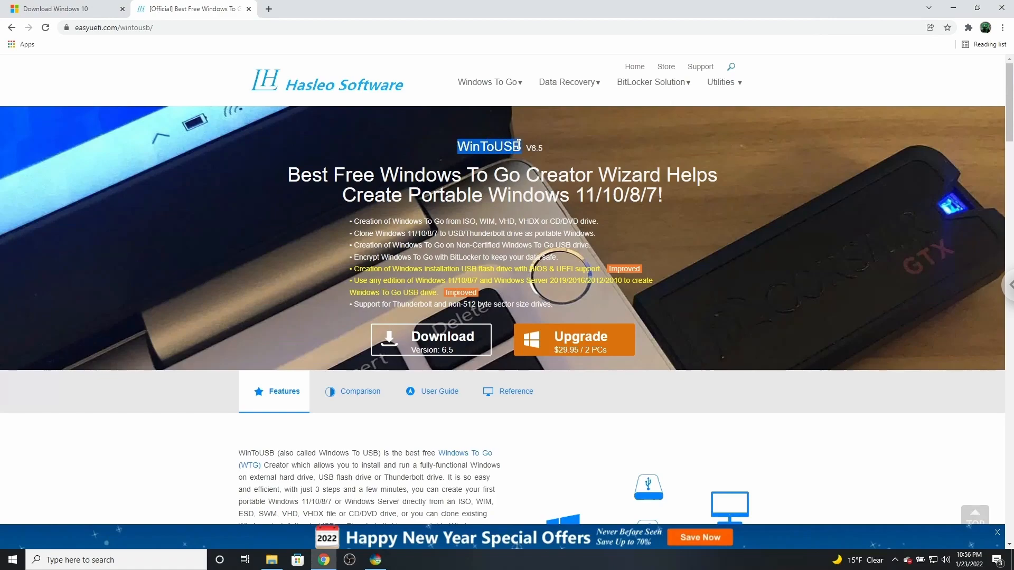
left_click(521, 148)
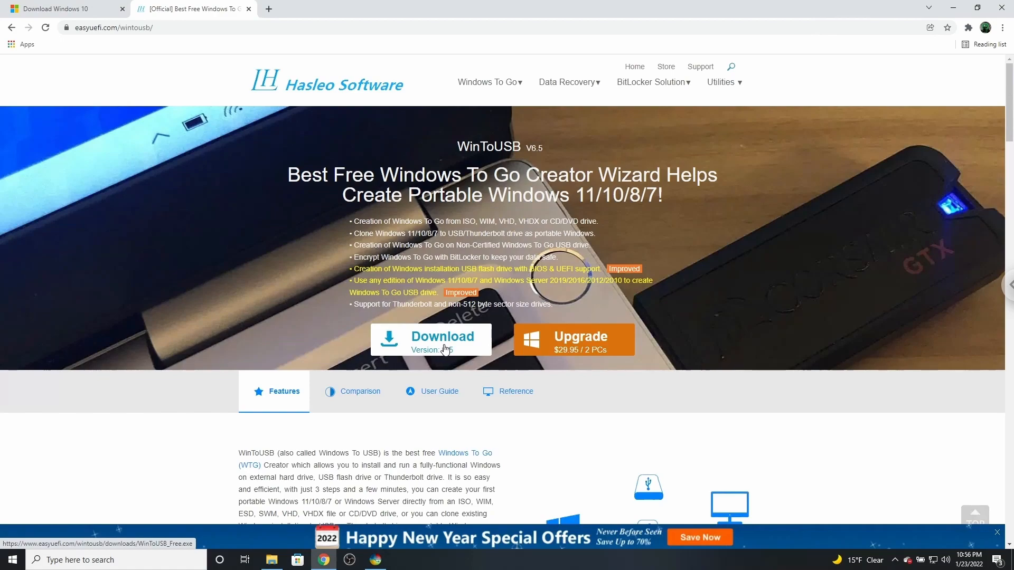
left_click(394, 341)
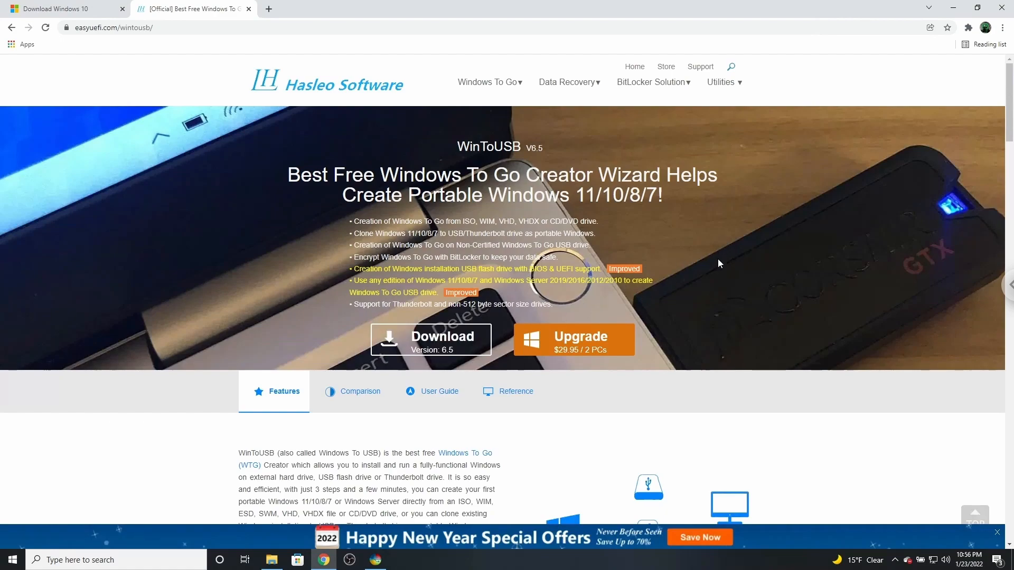
Close the browser and the open WinToUSB window, and relaunch Hasleo WinToUSB with permission to make changes.
left_click(1002, 8)
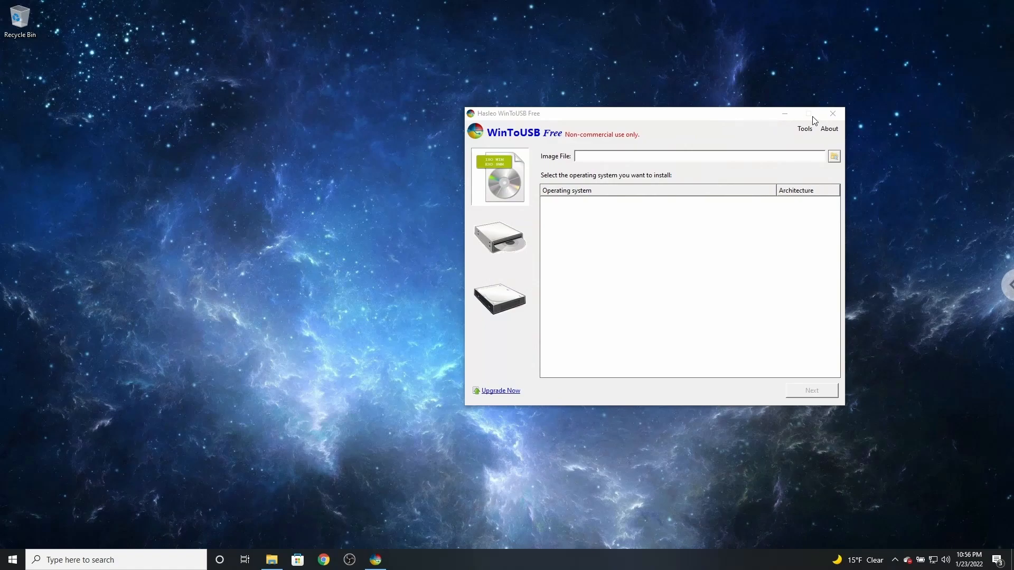
left_click(833, 114)
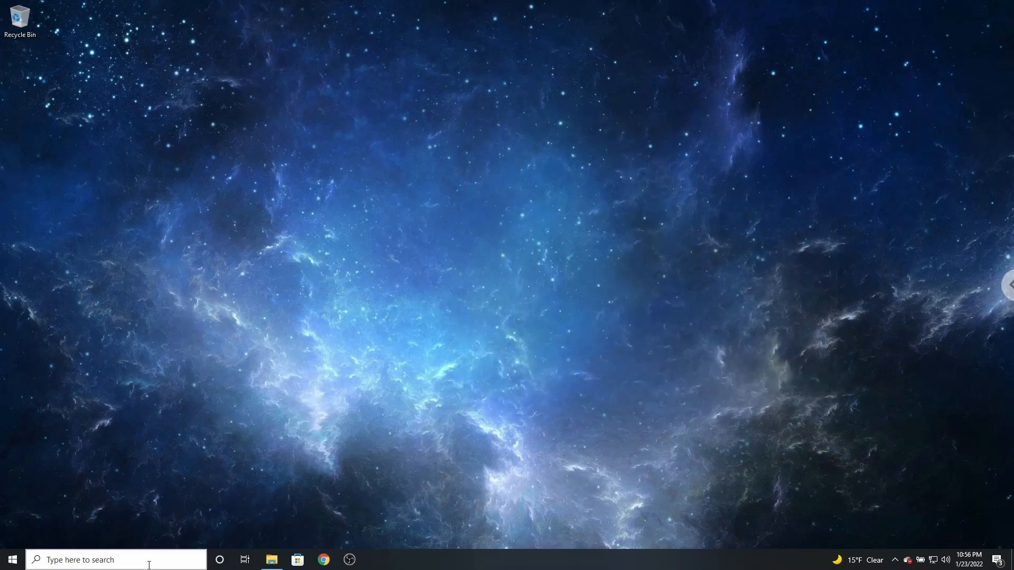
left_click(174, 561)
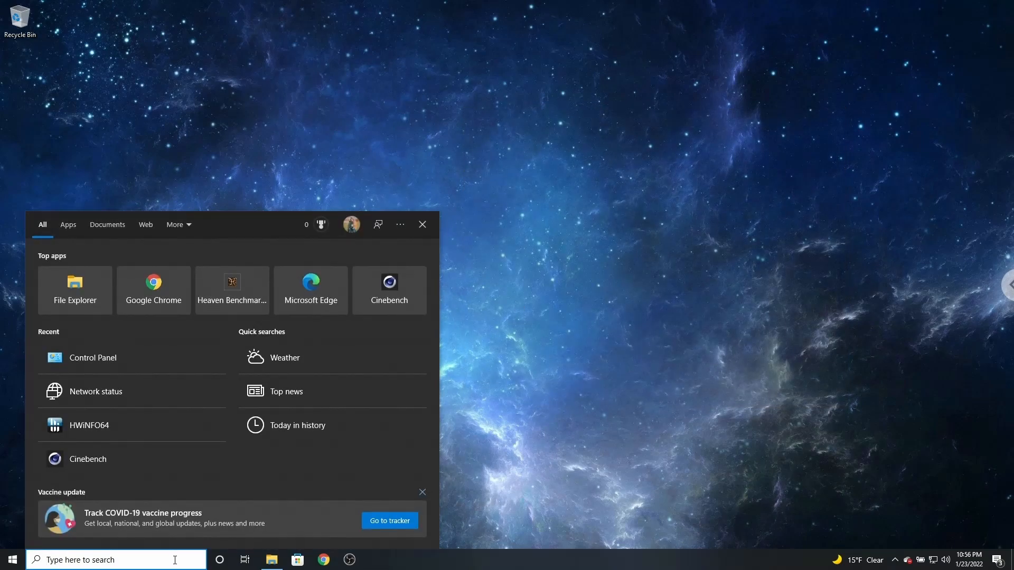
type("haa")
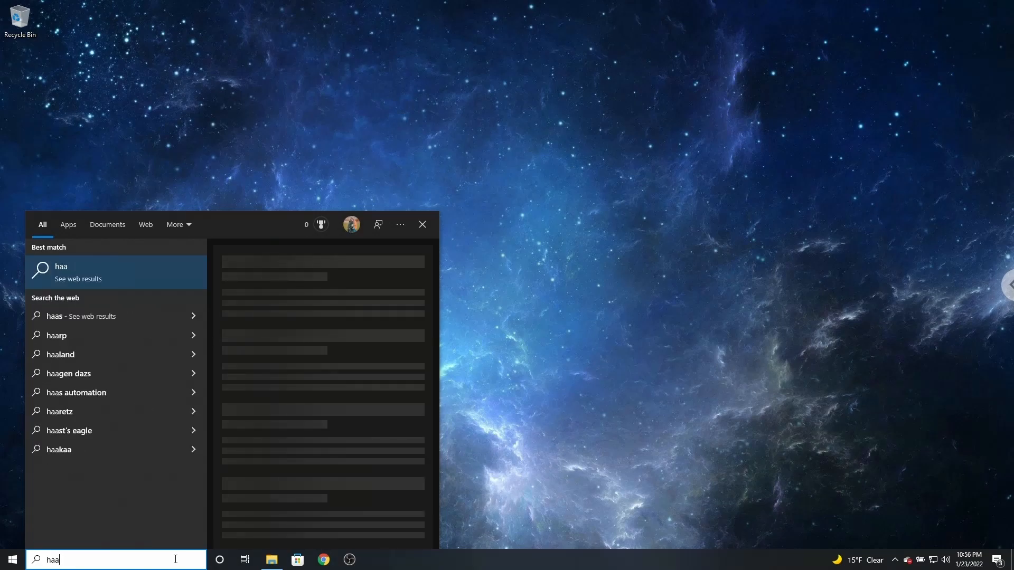
key("BackSpace")
type("s")
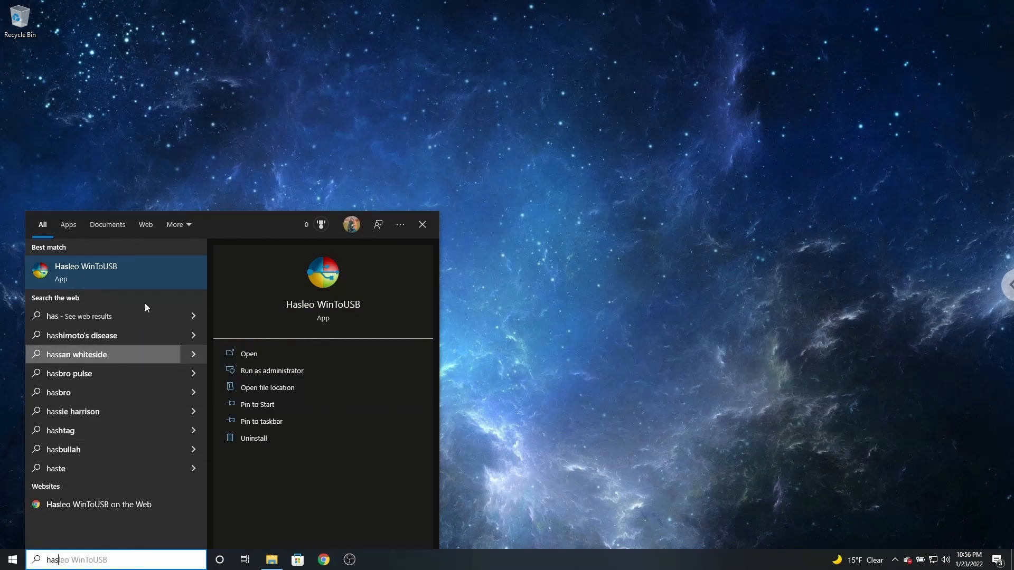
left_click(141, 271)
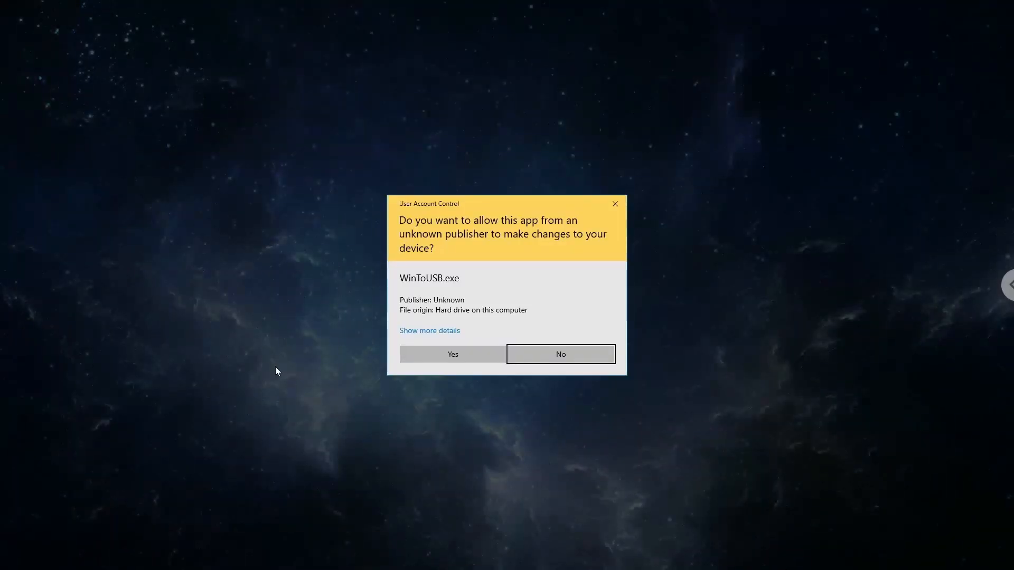
left_click(433, 353)
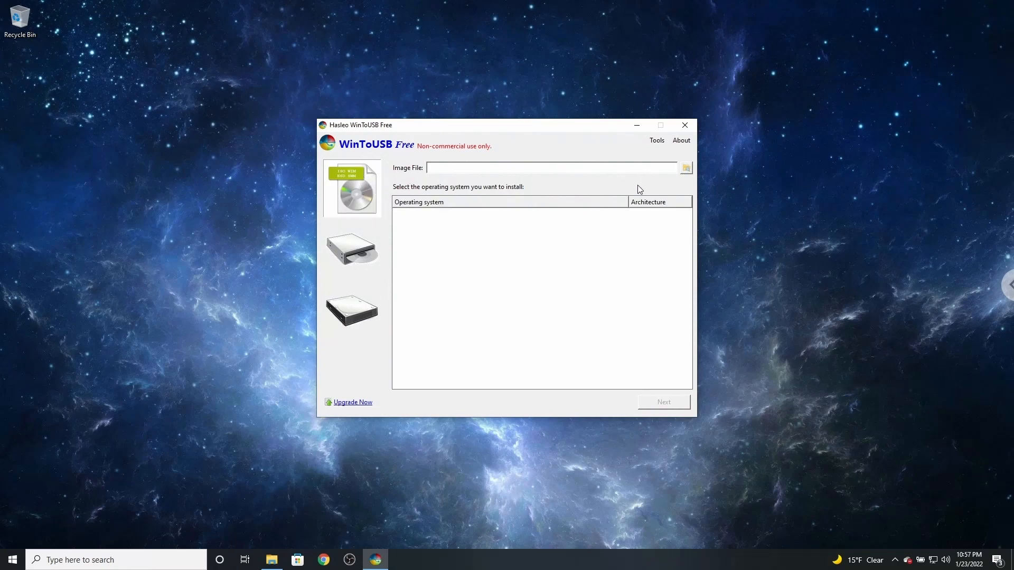
Load the Windows disc image from the WinToUSB (C:) drive as the image file and select Windows 10 Home.
left_click(689, 169)
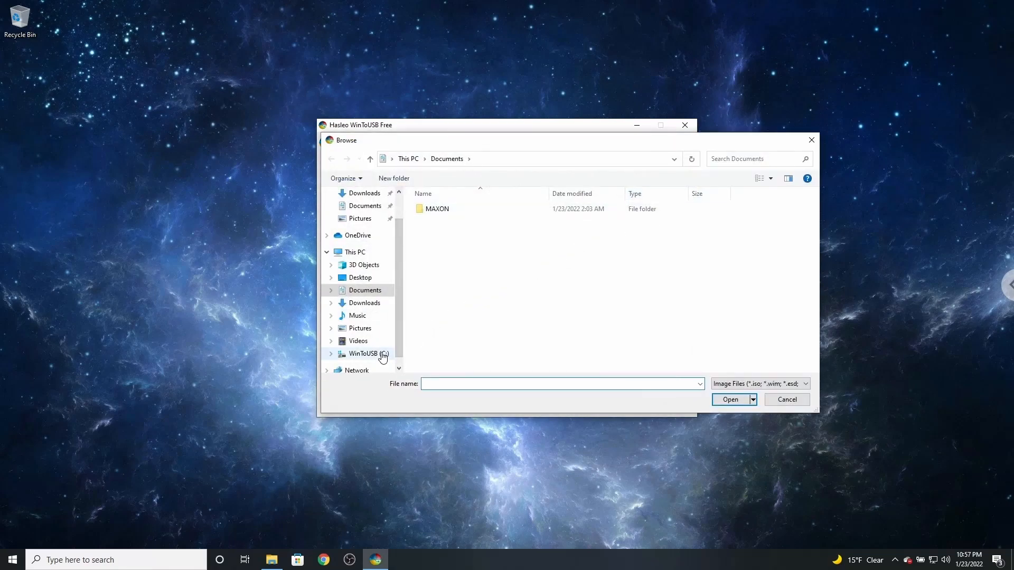
left_click(381, 355)
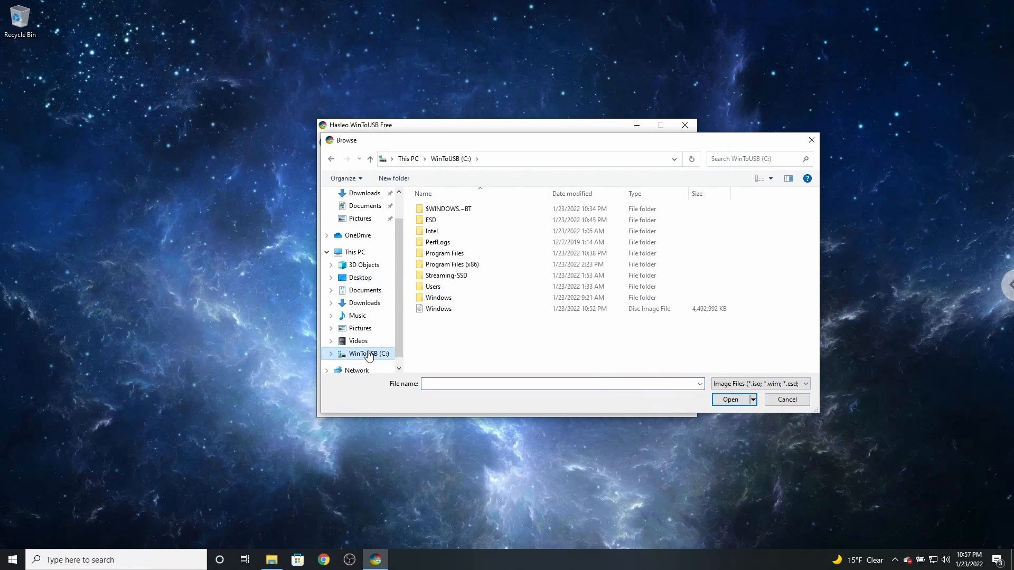
left_click(451, 311)
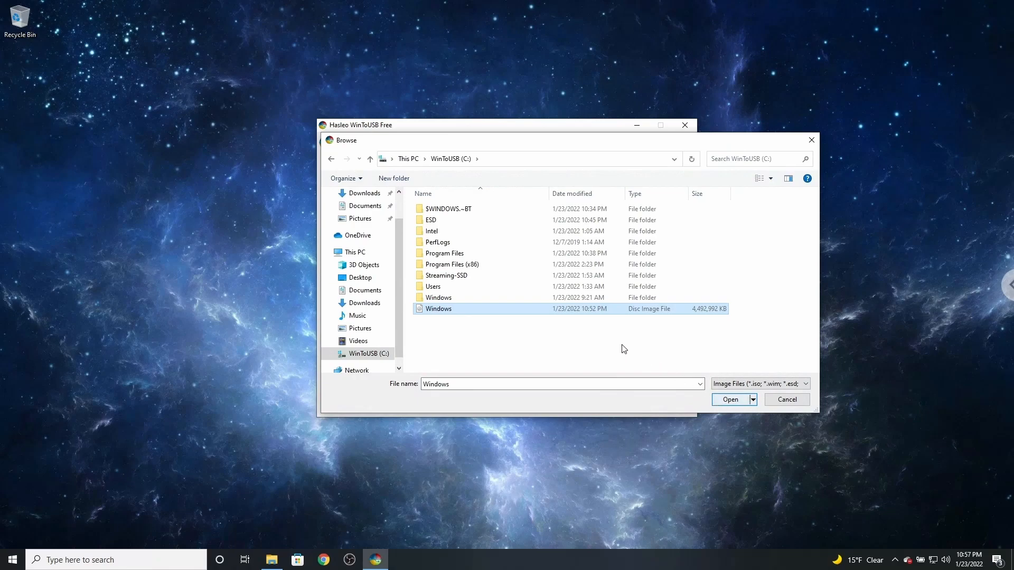
left_click(729, 400)
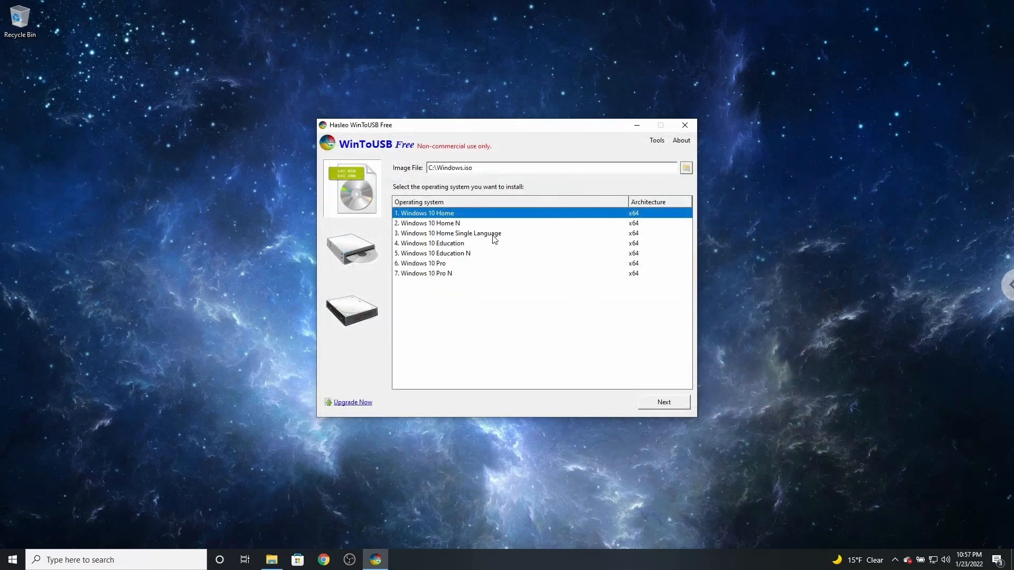
left_click(490, 220)
left_click(493, 214)
Check the Windows edition installed on this PC in the About your PC system settings.
left_click(172, 557)
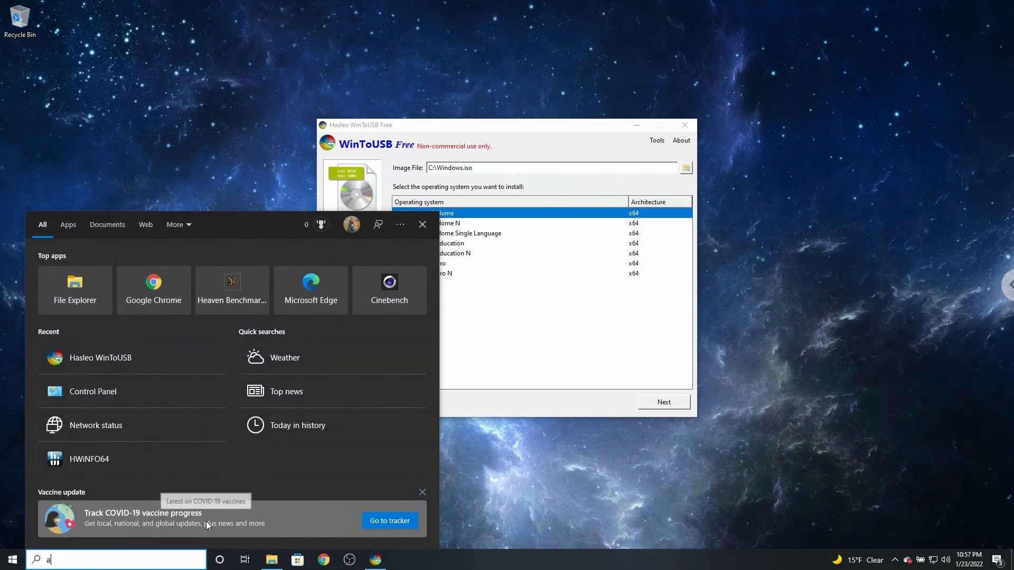
type("about")
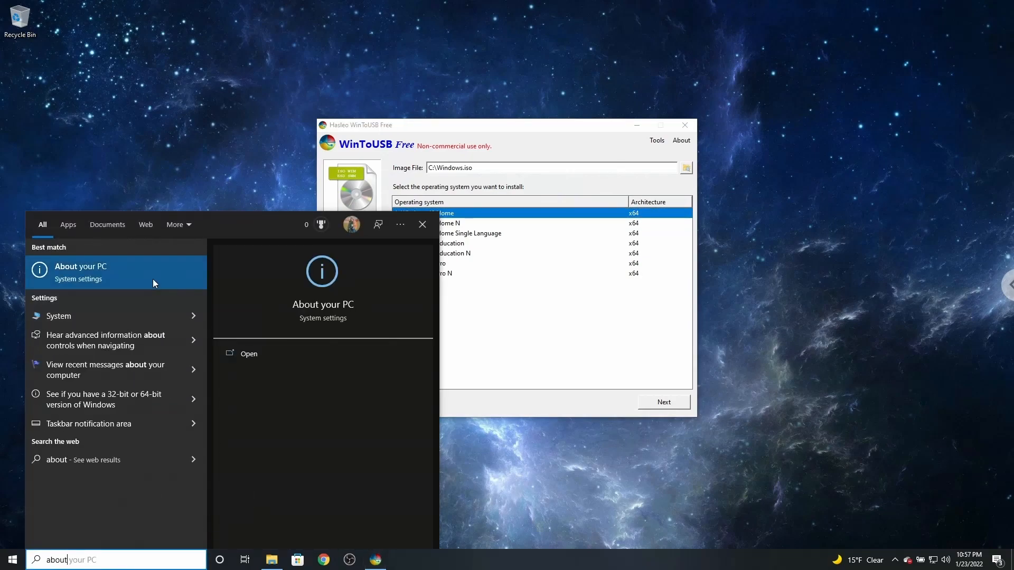
left_click(155, 280)
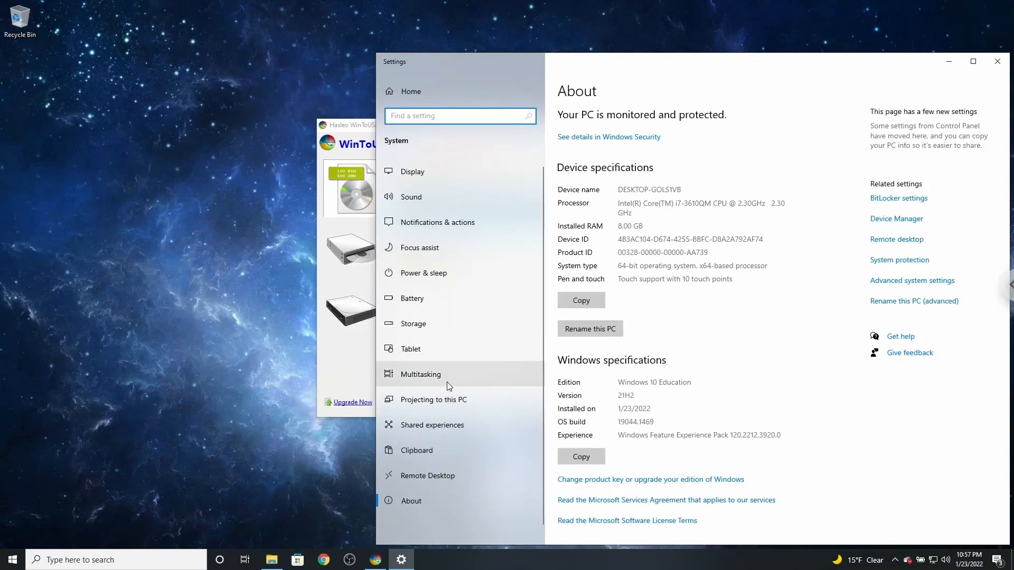
left_click(142, 558)
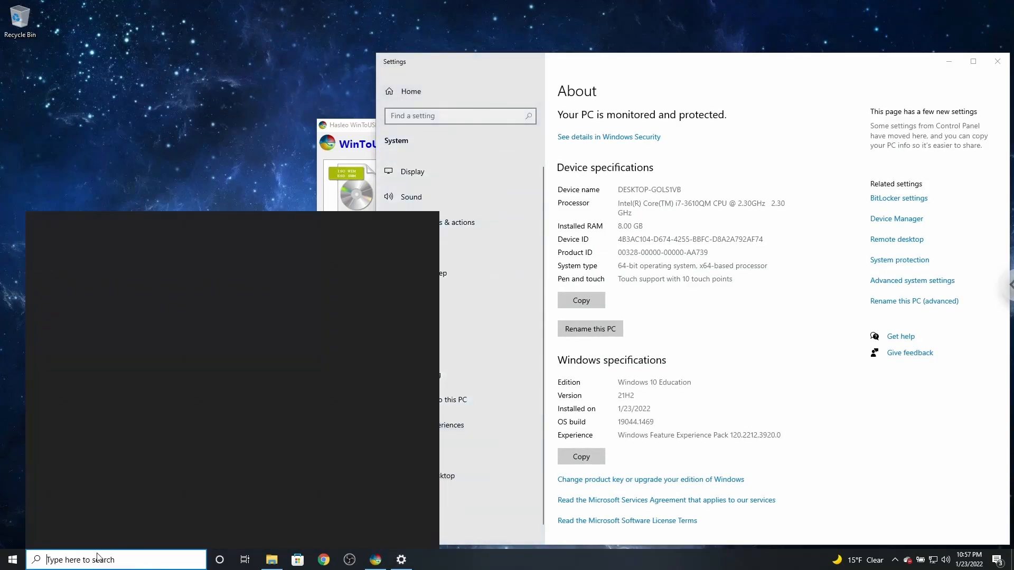
left_click(729, 322)
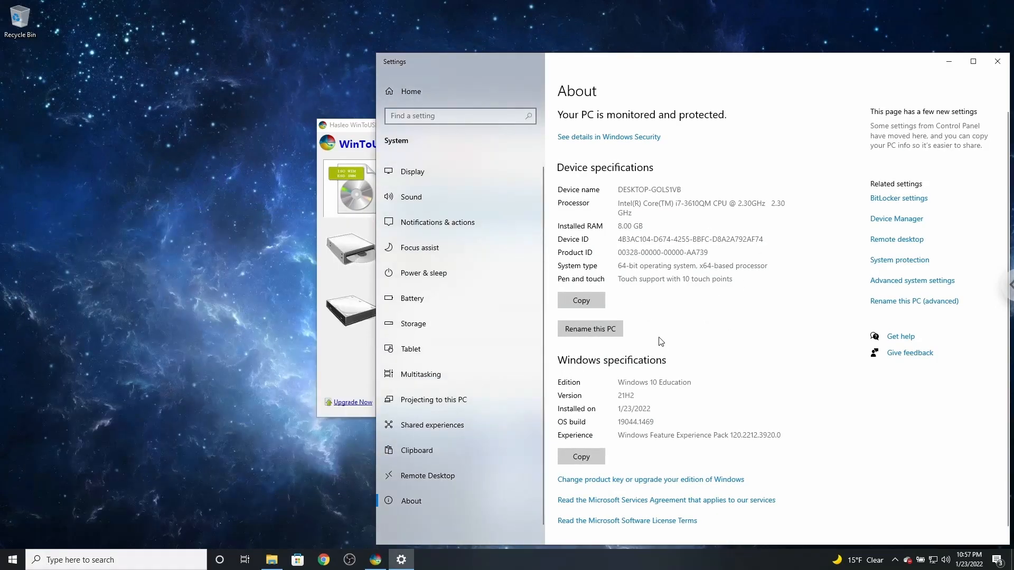
left_click_drag(623, 226, 710, 240)
left_click(729, 231)
left_click_drag(687, 204, 780, 273)
left_click(779, 273)
left_click_drag(690, 382, 617, 387)
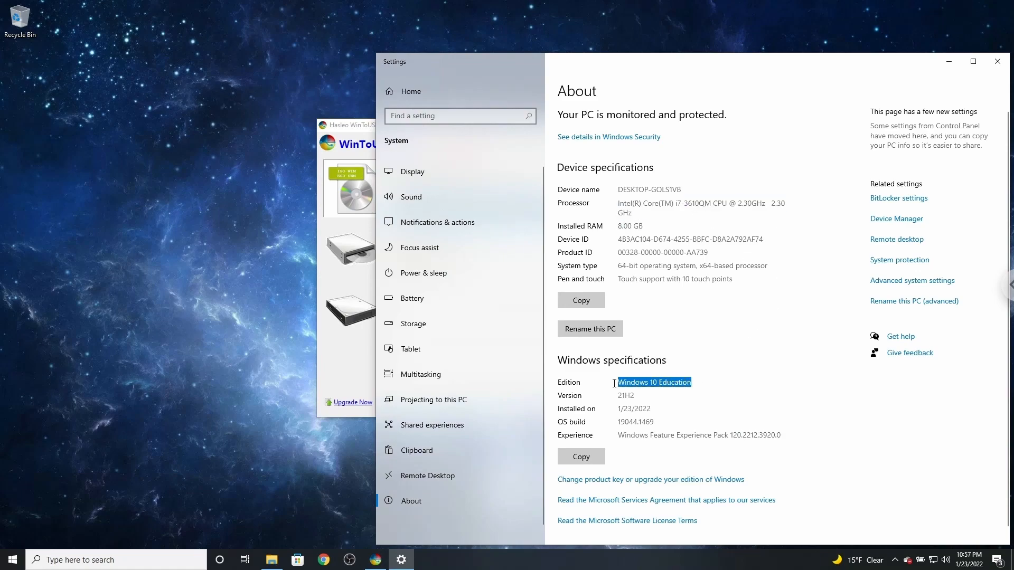
left_click(617, 386)
left_click_drag(693, 382, 618, 384)
left_click(995, 64)
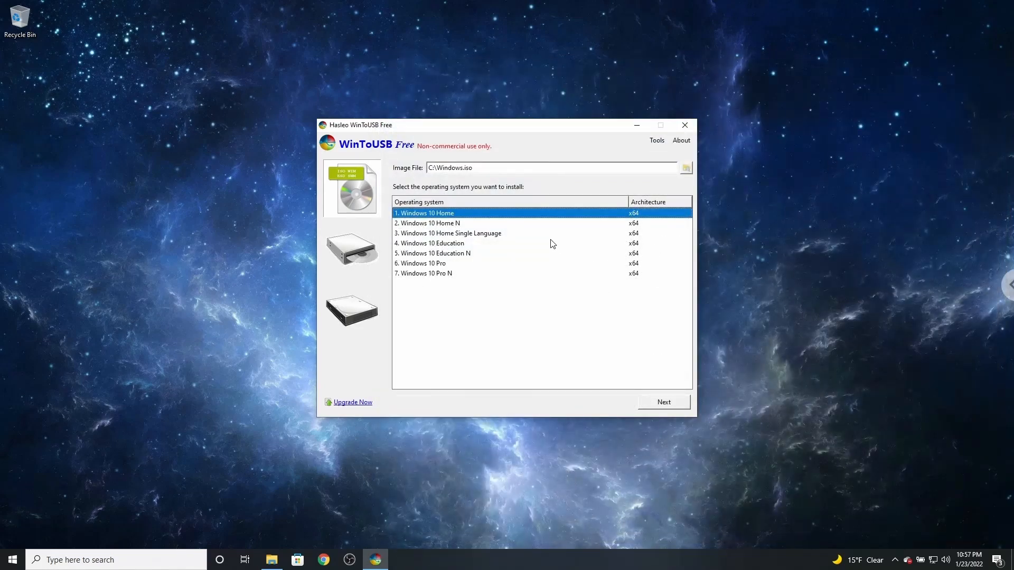
Select Windows 10 Education as the operating system to install.
left_click(487, 246)
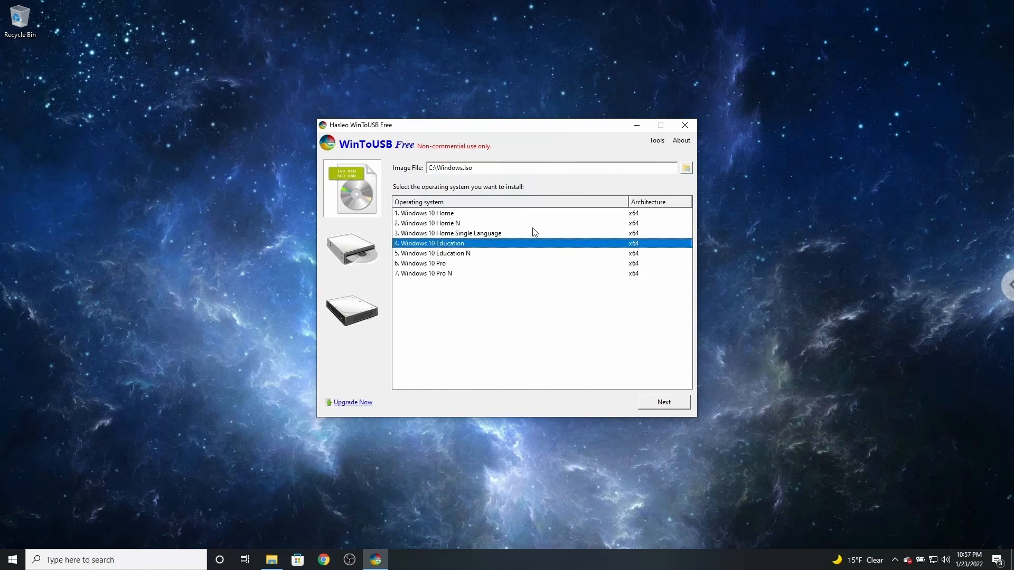
Choose the Samsung PSSD T7 as the destination disk and confirm formatting it with the MBR for BIOS partition scheme.
left_click(664, 403)
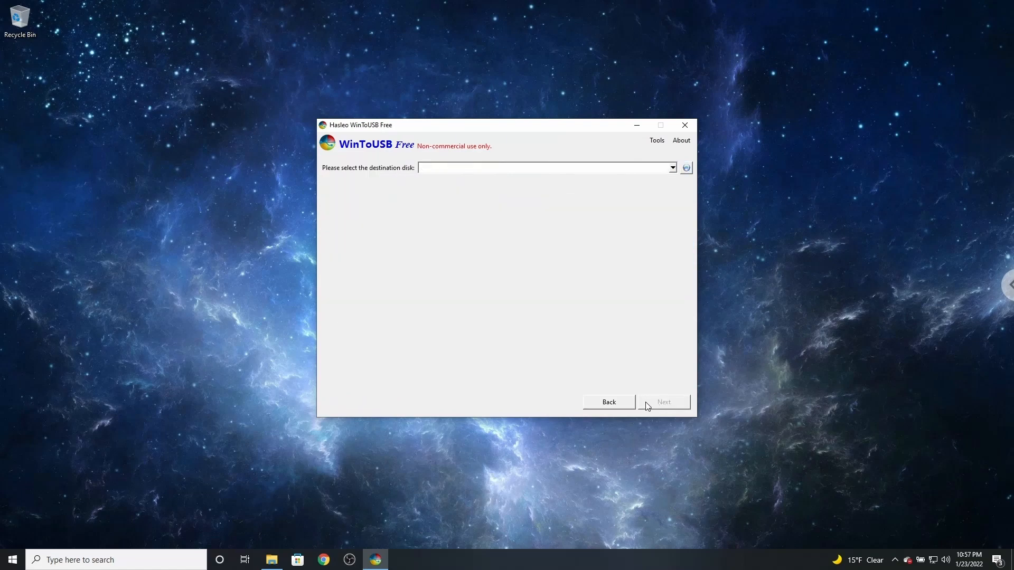
left_click(673, 168)
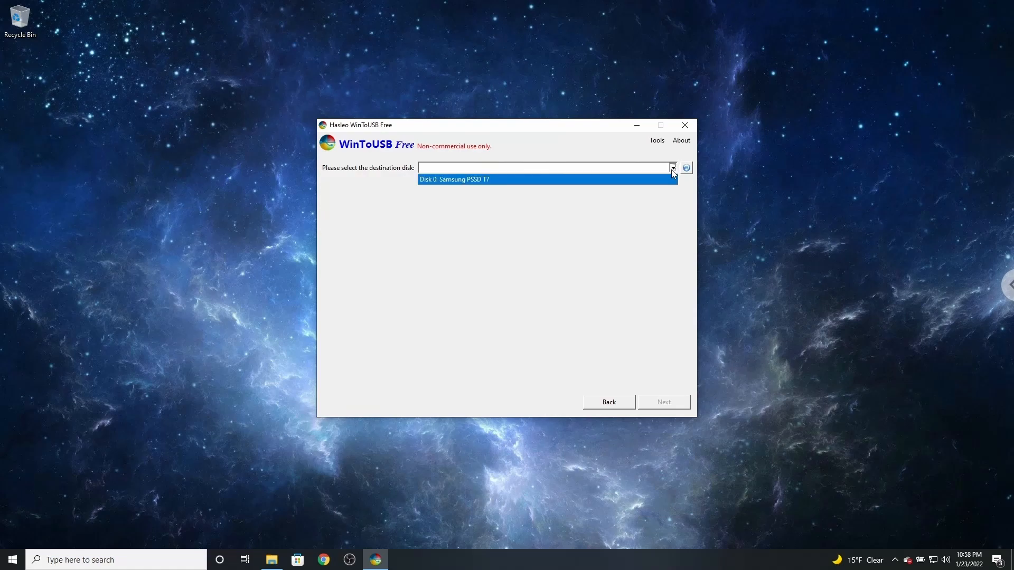
left_click(446, 181)
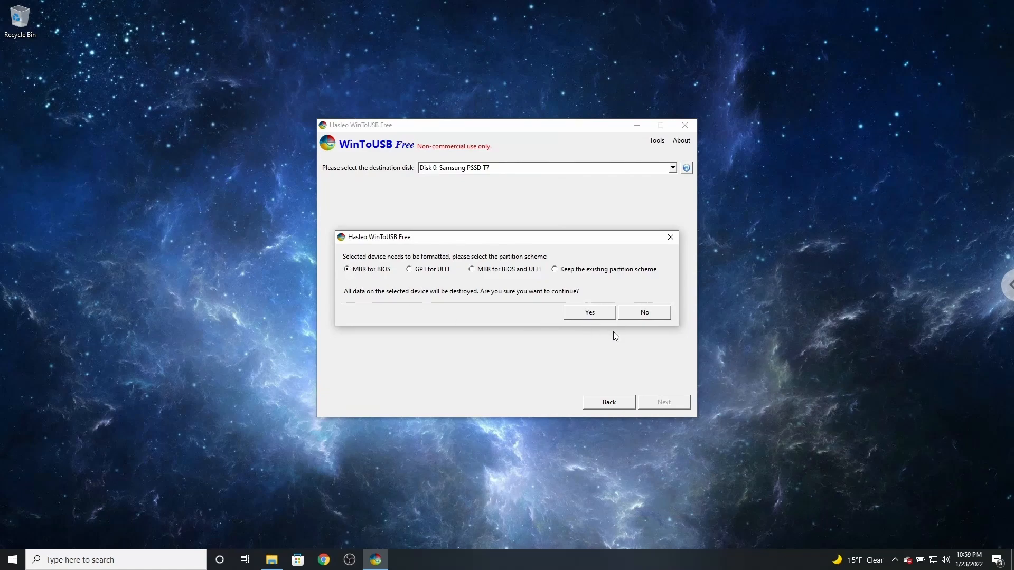
left_click(604, 316)
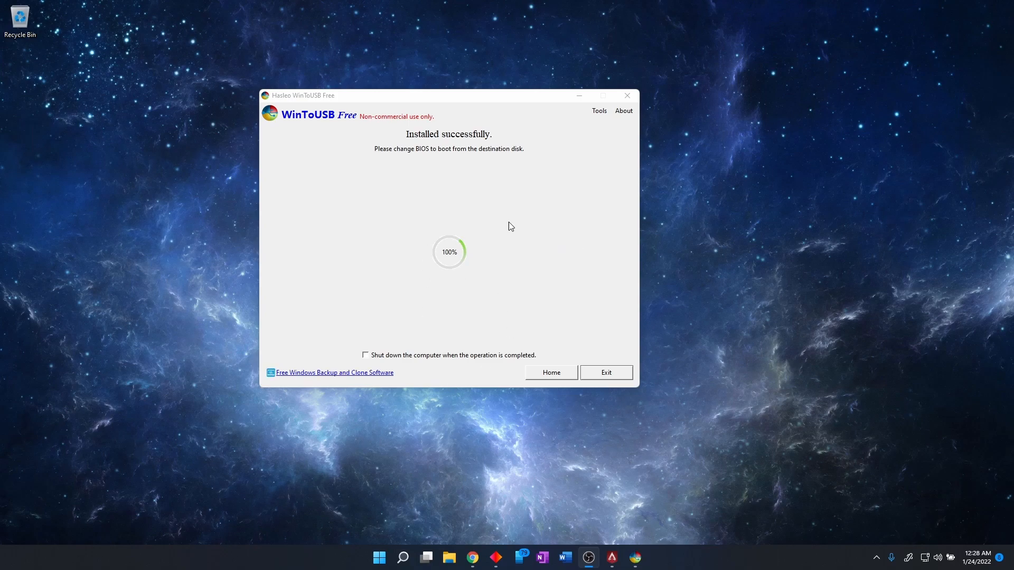
Exit Hasleo WinToUSB and confirm quitting the program.
left_click(466, 140)
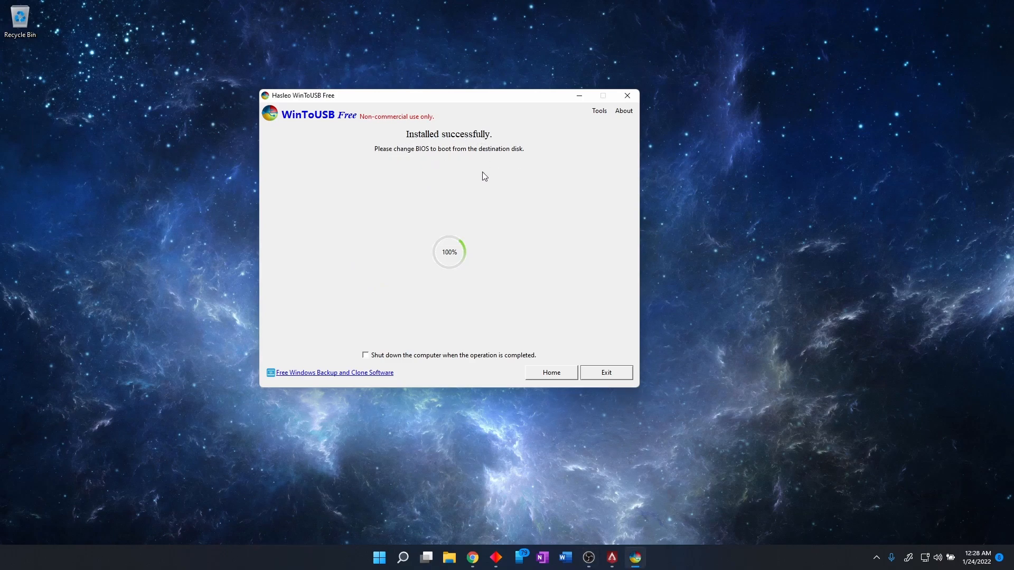
left_click(614, 373)
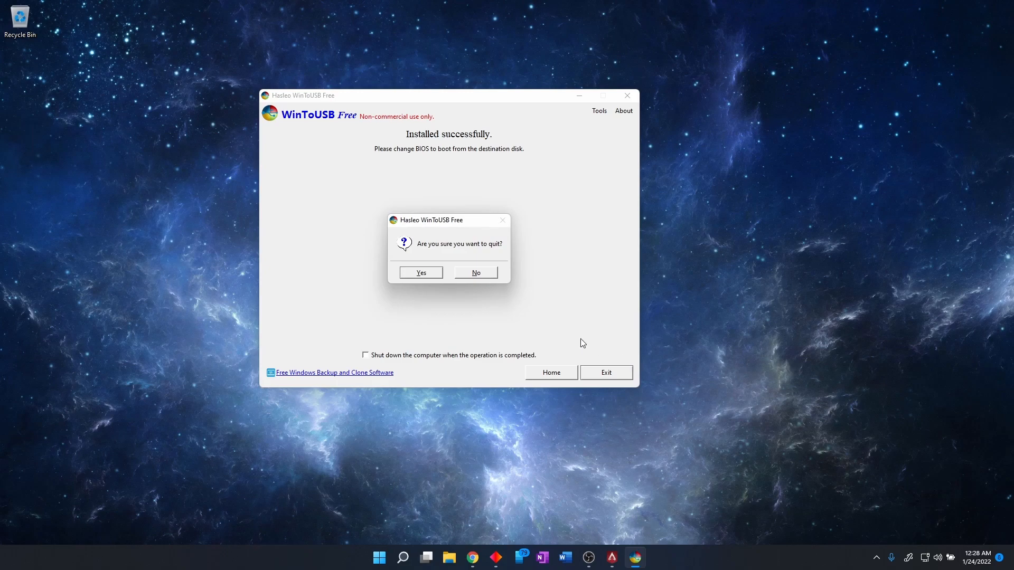
left_click(426, 275)
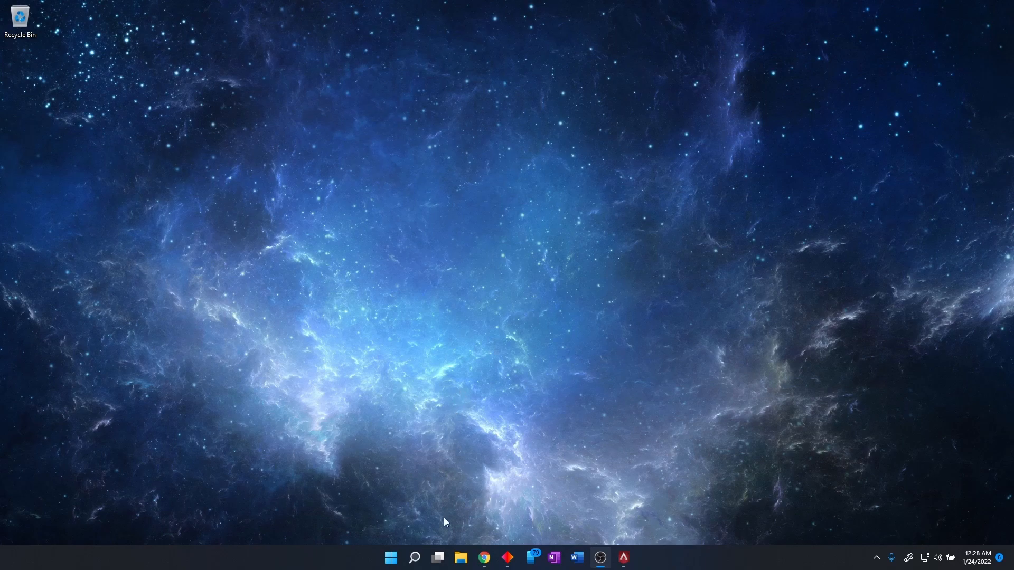
Search Windows for CMD and run Command Prompt as administrator.
mouse_move(410, 566)
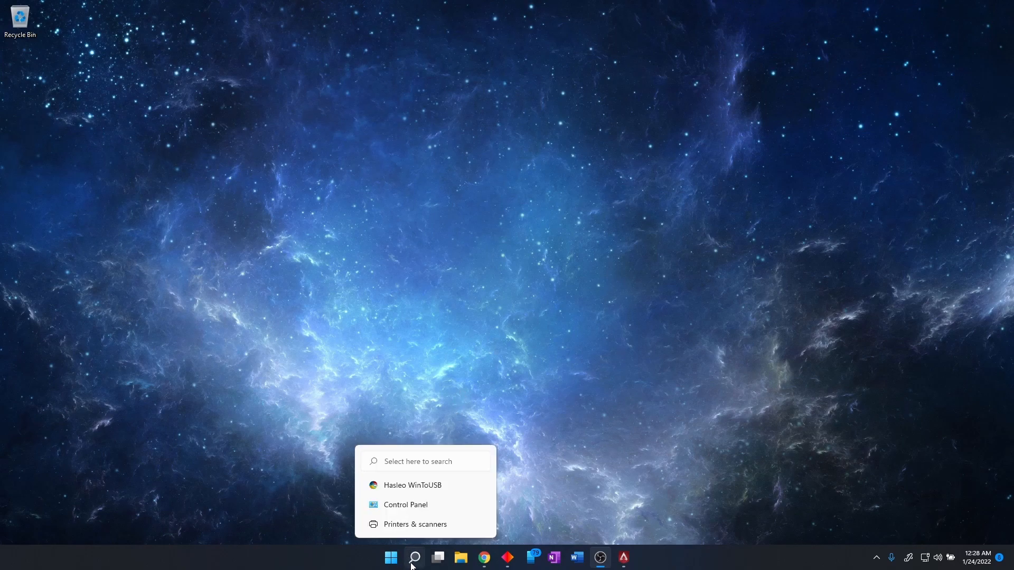
left_click(415, 559)
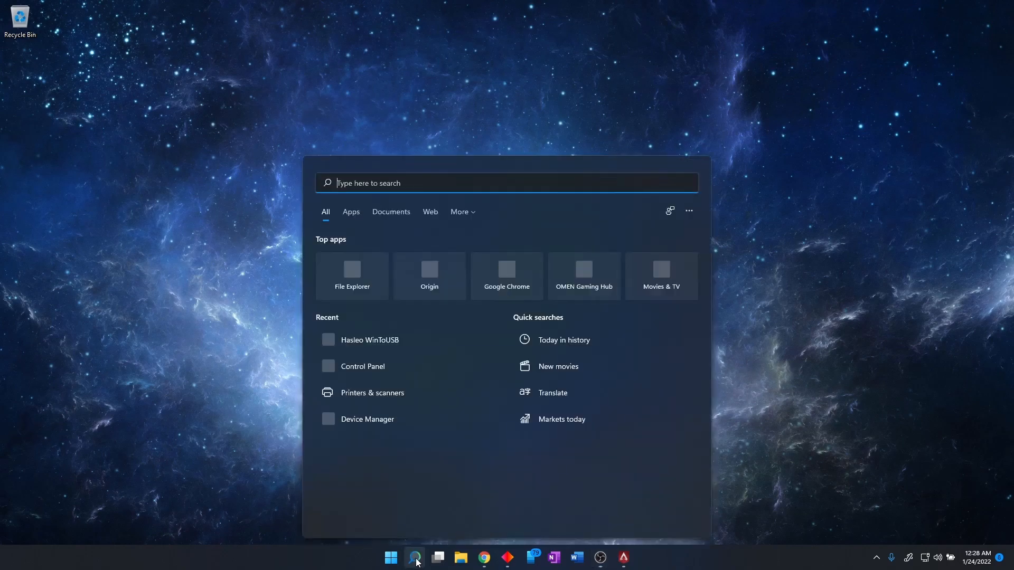
type("CMD")
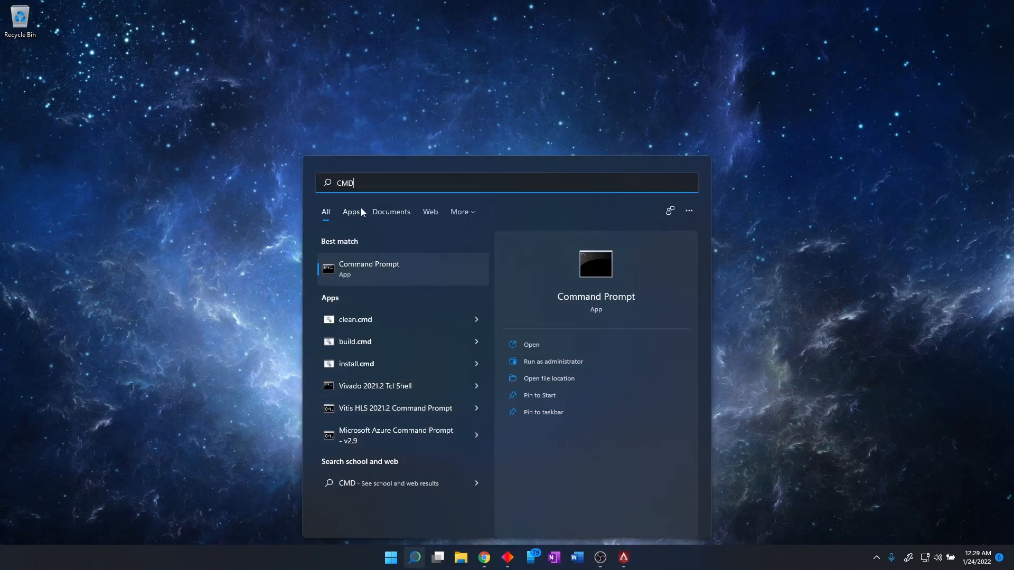
right_click(381, 266)
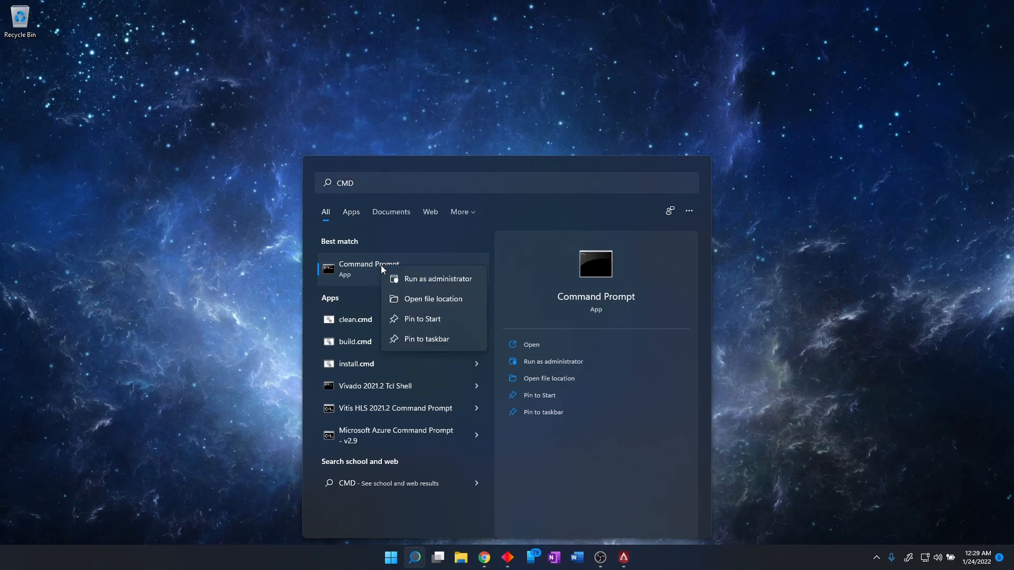
left_click(414, 279)
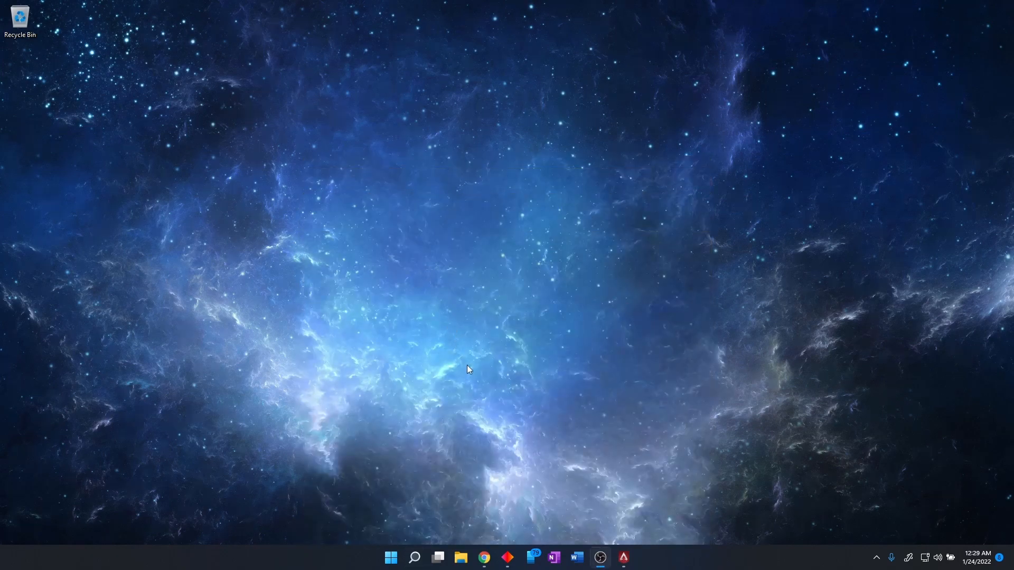
left_click_drag(349, 110, 442, 110)
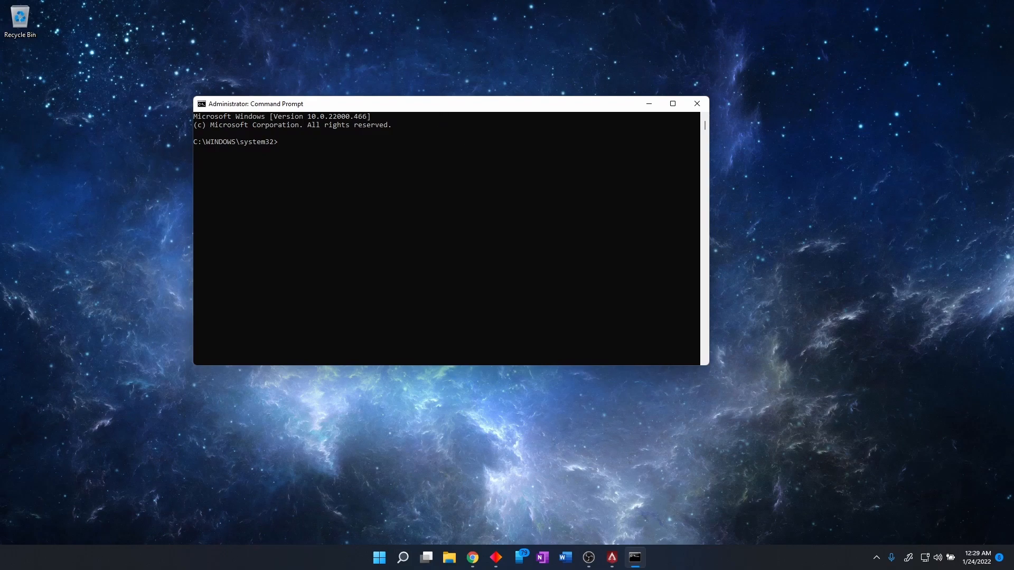
Start the diskpart utility in the administrator Command Prompt.
left_click(372, 183)
left_click(295, 149)
left_click(289, 142)
left_click(330, 150)
type("diskpart")
key("Return")
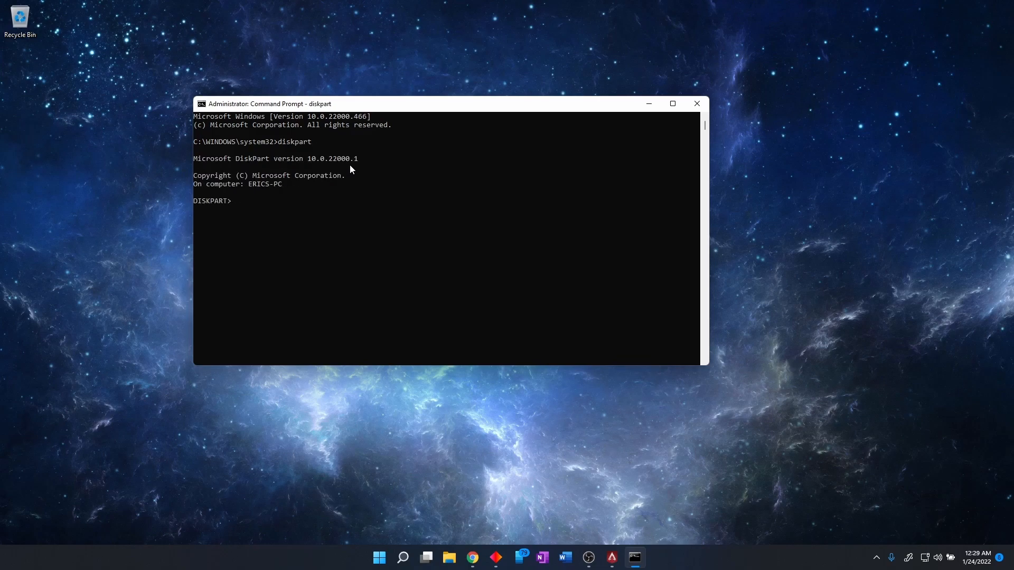
Run list disk and examine the disk sizes to identify the external drive.
type("list disk")
key("Return")
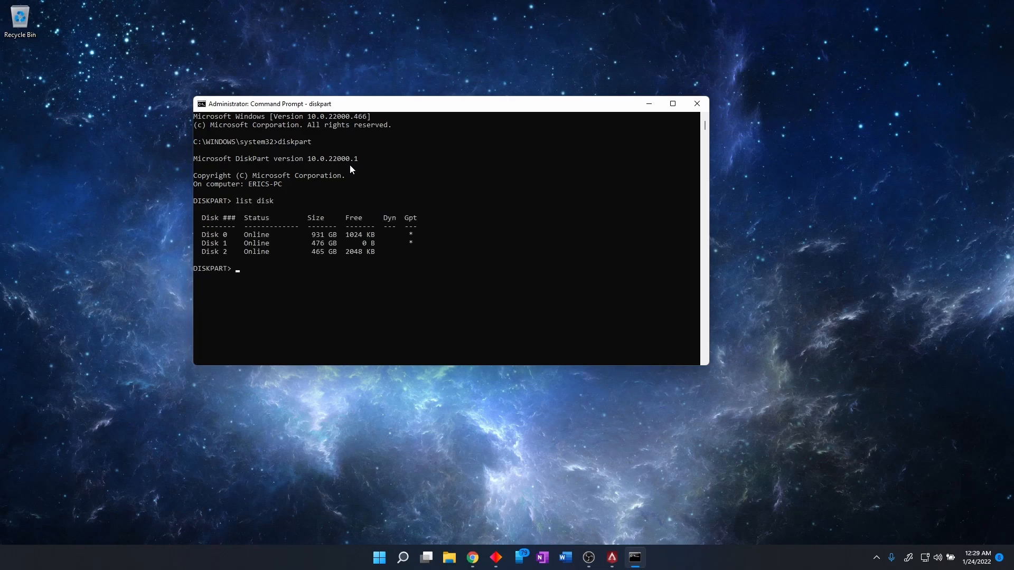
left_click_drag(310, 237, 206, 254)
left_click(334, 243)
left_click(338, 251)
left_click(339, 244)
left_click(311, 244)
left_click(347, 252)
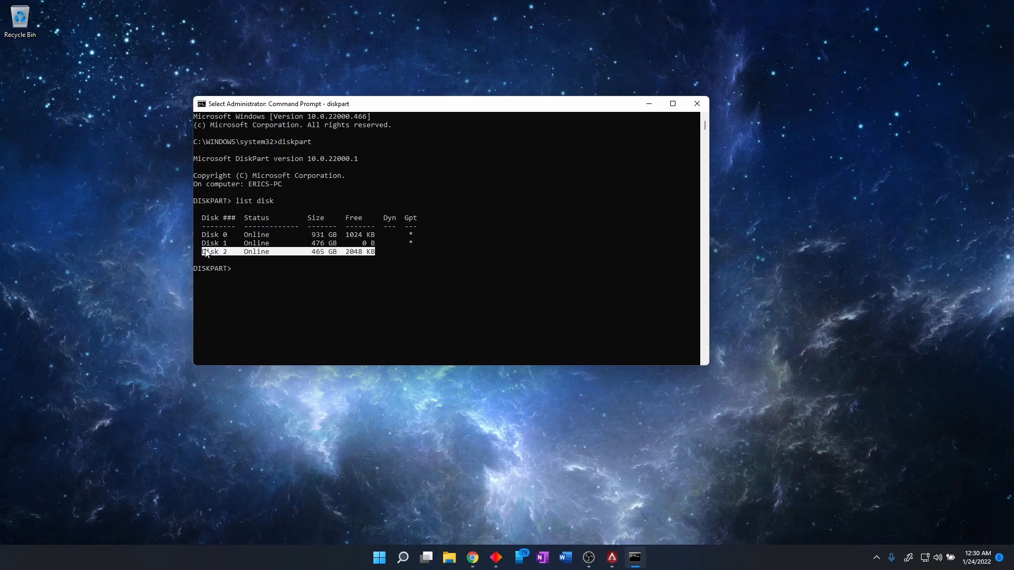
left_click(255, 260)
left_click_drag(374, 255, 203, 254)
left_click(349, 268)
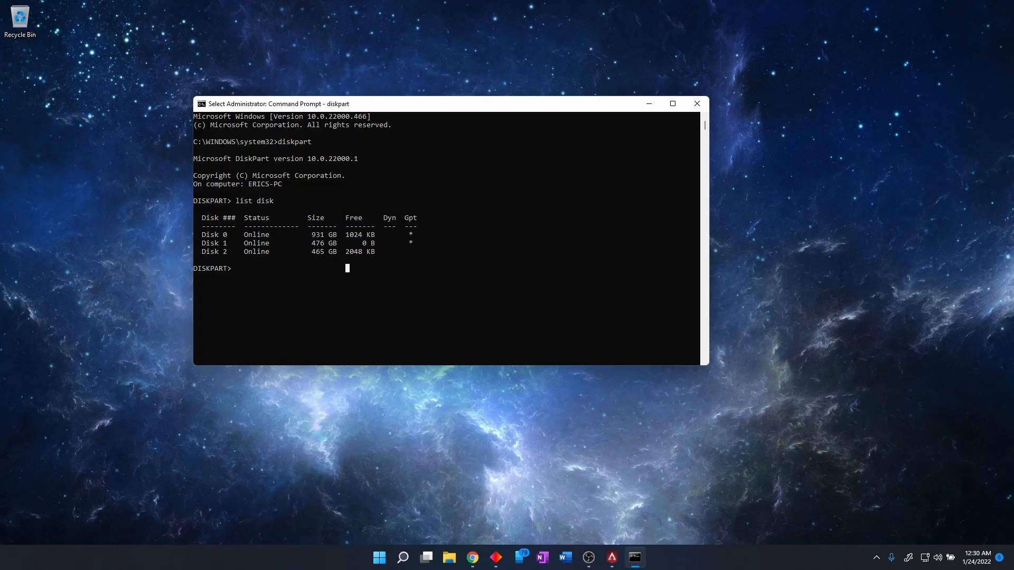
Select disk 2 in DiskPart.
left_click(309, 285)
type("selcet")
key("BackSpace")
key("BackSpace")
key("BackSpace")
type("et")
key("Return")
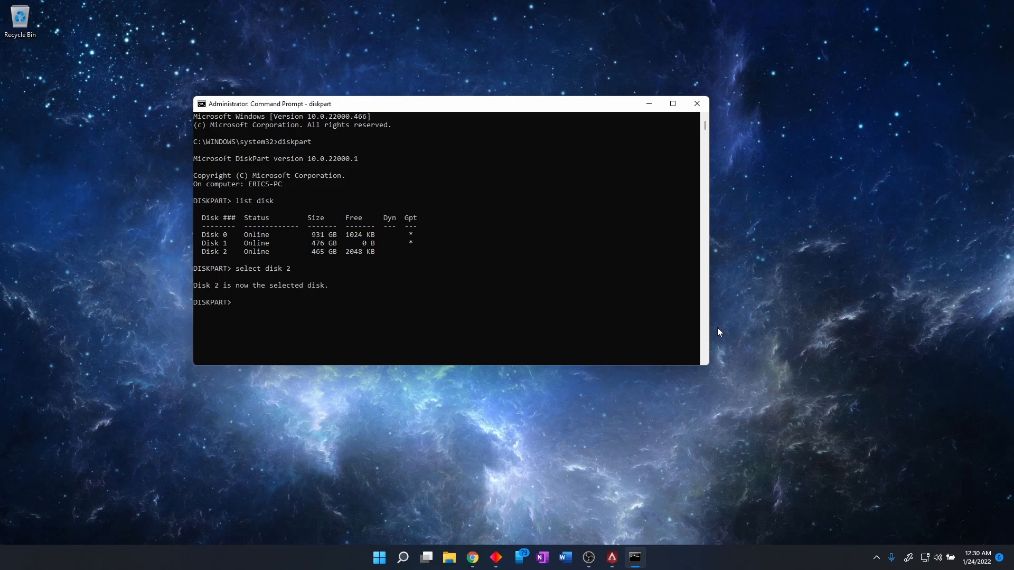
List the partitions of the selected disk with list partition.
type("list partition")
key("Return")
scroll(460, 328, "down", 1)
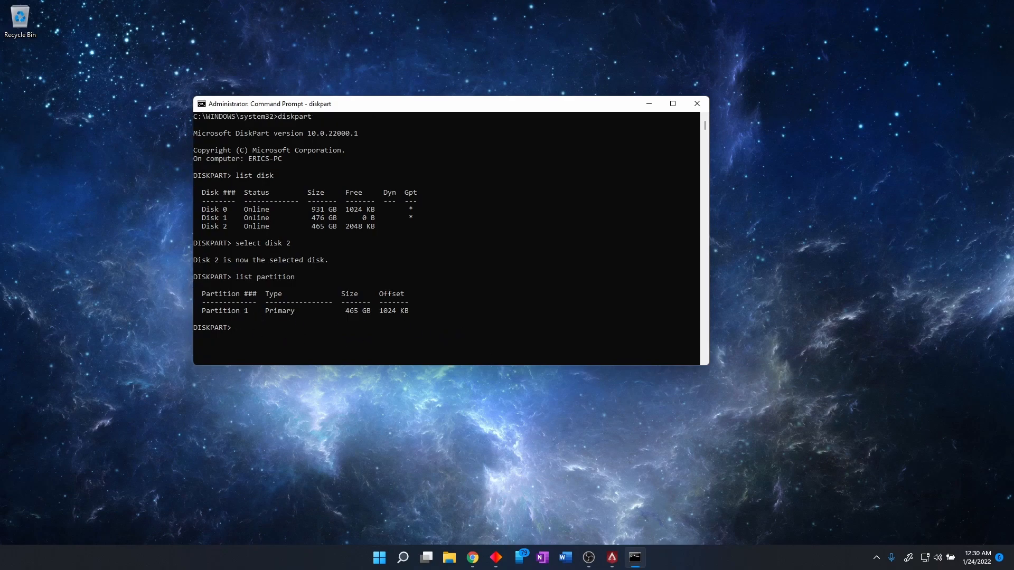
Select partition 1 of the external drive in DiskPart.
left_click(314, 339)
type("select partition 1")
key("Return")
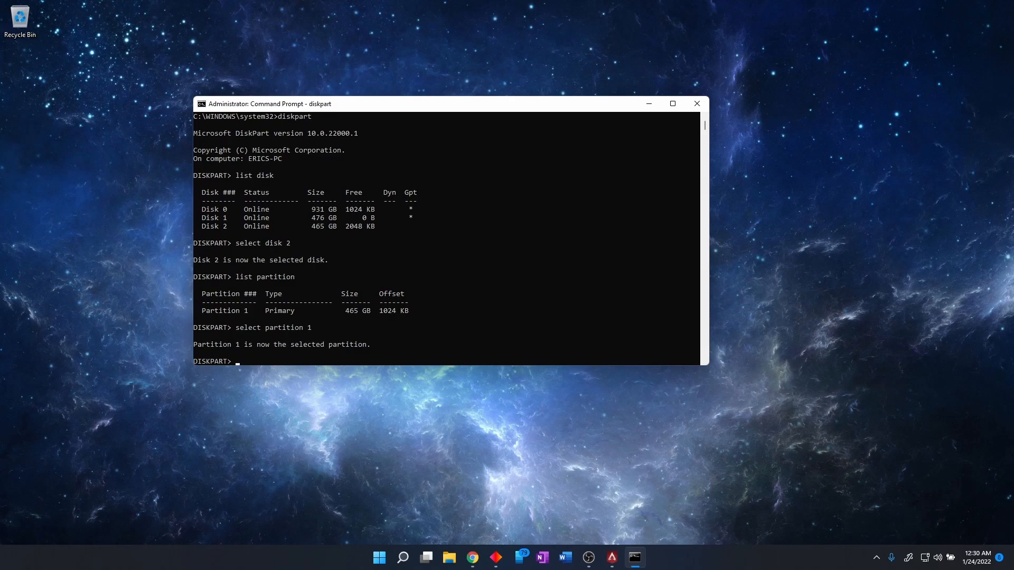
Mark the selected partition as active with the active command.
left_click(411, 354)
key("Escape")
type("active")
key("Return")
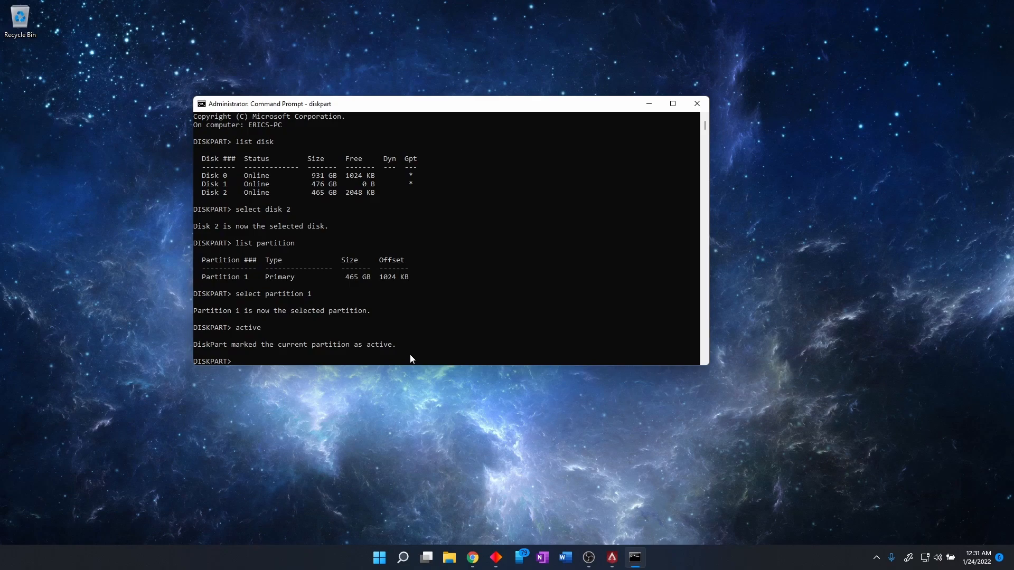
Exit DiskPart and close the Command Prompt window.
type("exit")
key("Return")
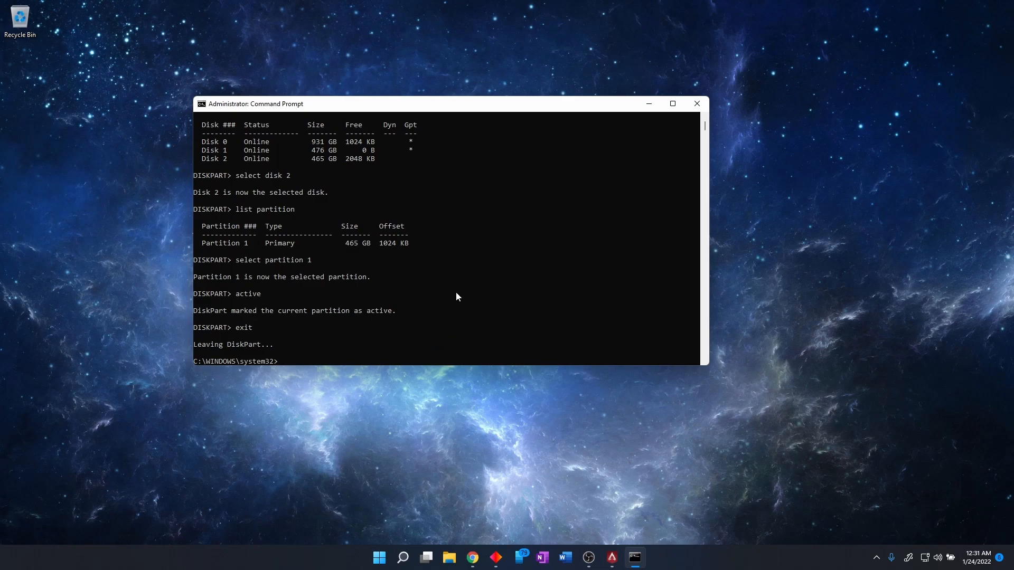
left_click(696, 104)
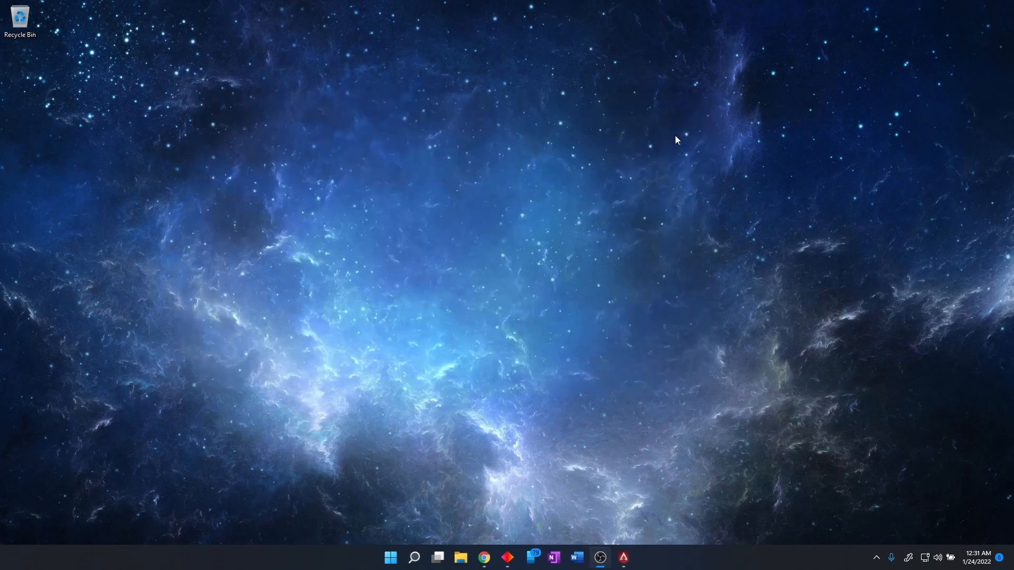
Open Safely Remove Hardware and Eject Media to eject the external drive.
left_click(877, 558)
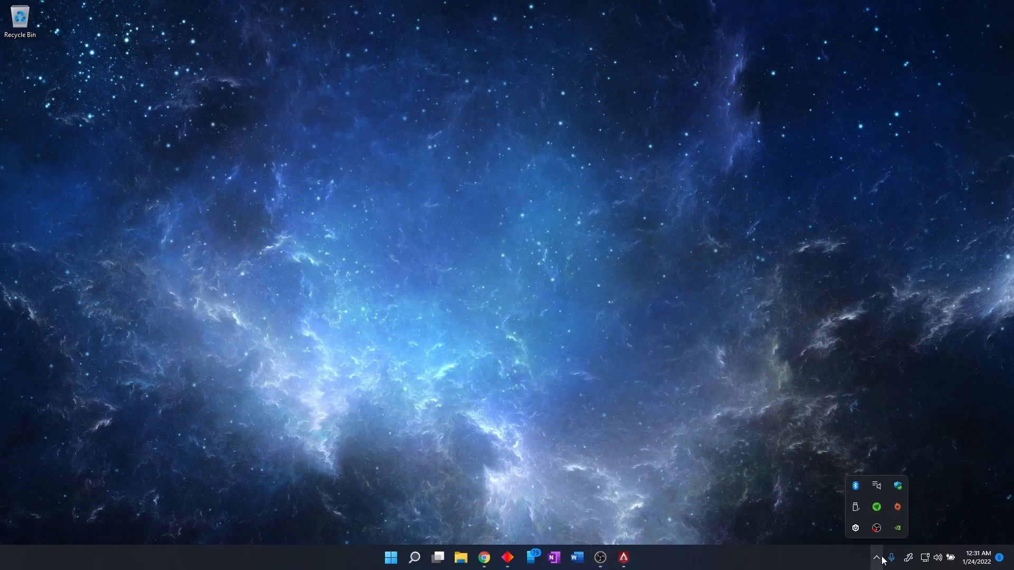
left_click(856, 507)
left_click(898, 487)
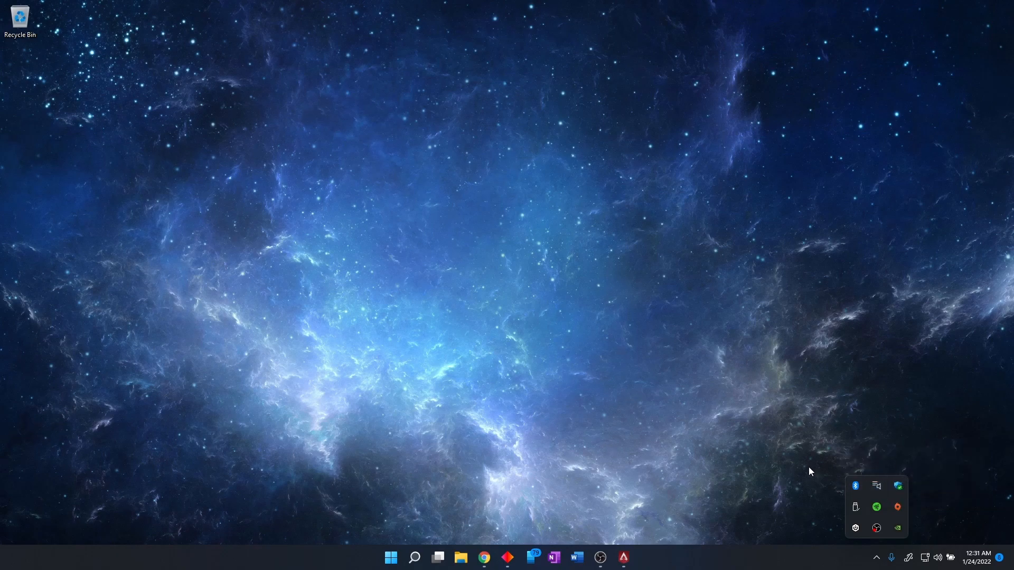